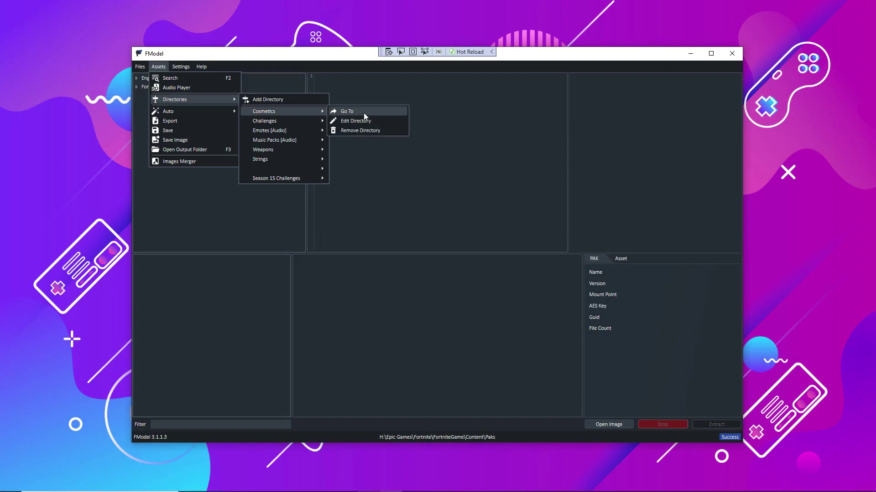
# Step: Jump to Cosmetics > Characters and open the PaddedArmorArctic and RebirthDefault_Henchman assets
pyautogui.click(360, 112)
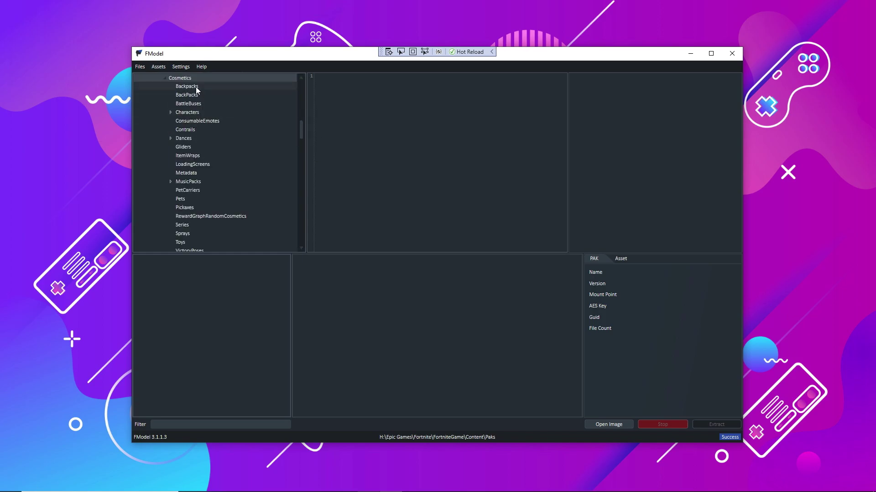
pyautogui.doubleClick(191, 113)
pyautogui.moveTo(285, 264); pyautogui.dragTo(288, 409)
pyautogui.doubleClick(200, 328)
pyautogui.scroll(2, 229, 308)
pyautogui.doubleClick(224, 291)
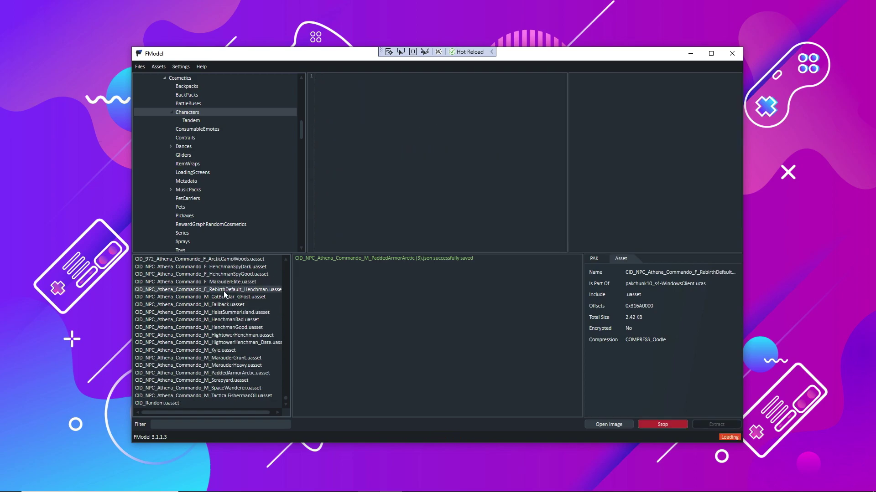
# Step: Preview ArcticCamoWoods, RenegadeRaiderHoliday, TeriyakiFishElf and CatBurglar_Ghost, ending with CID_964 Historian (Kratos)
pyautogui.scroll(2, 228, 293)
pyautogui.doubleClick(233, 305)
pyautogui.doubleClick(235, 297)
pyautogui.doubleClick(234, 281)
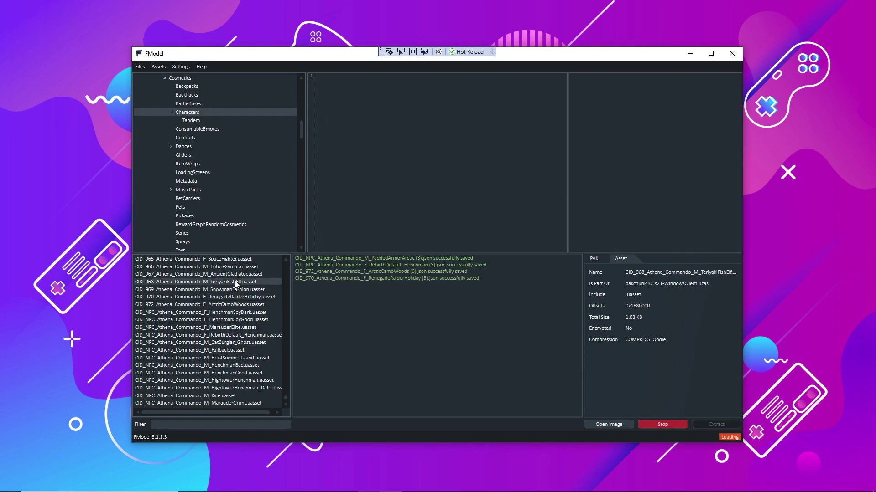
pyautogui.doubleClick(243, 305)
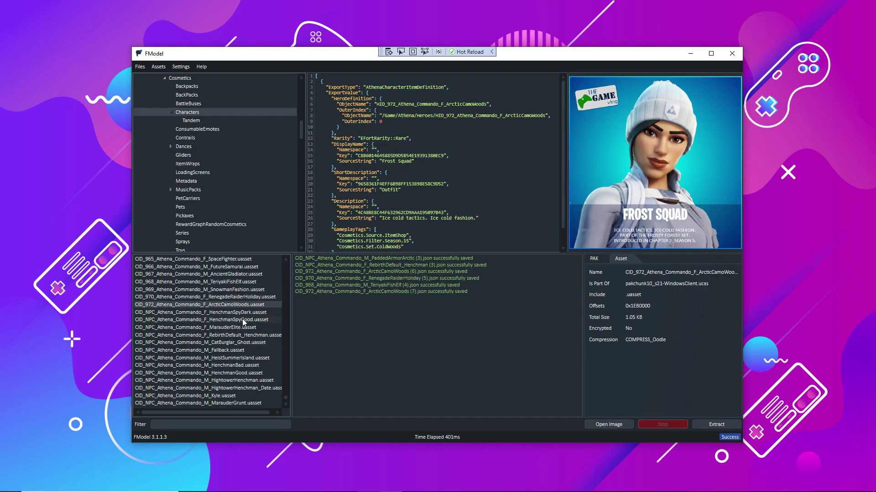
pyautogui.doubleClick(238, 343)
pyautogui.scroll(1, 241, 289)
pyautogui.doubleClick(248, 277)
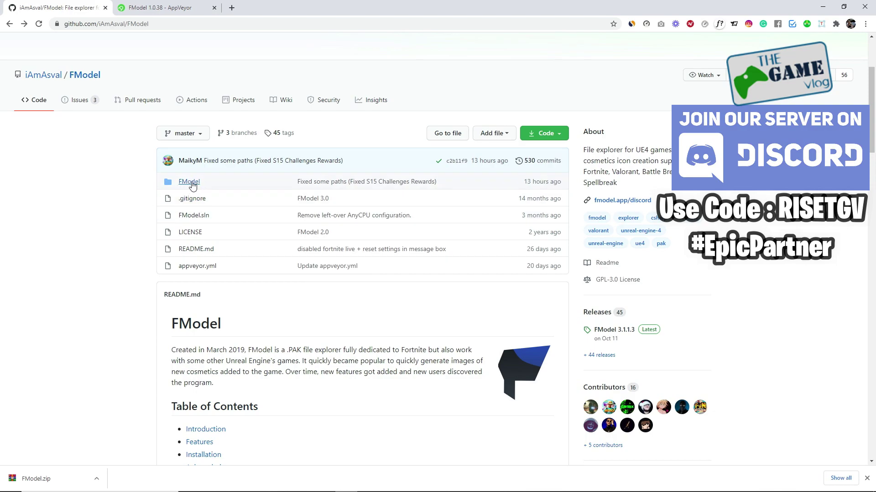
pyautogui.click(545, 135)
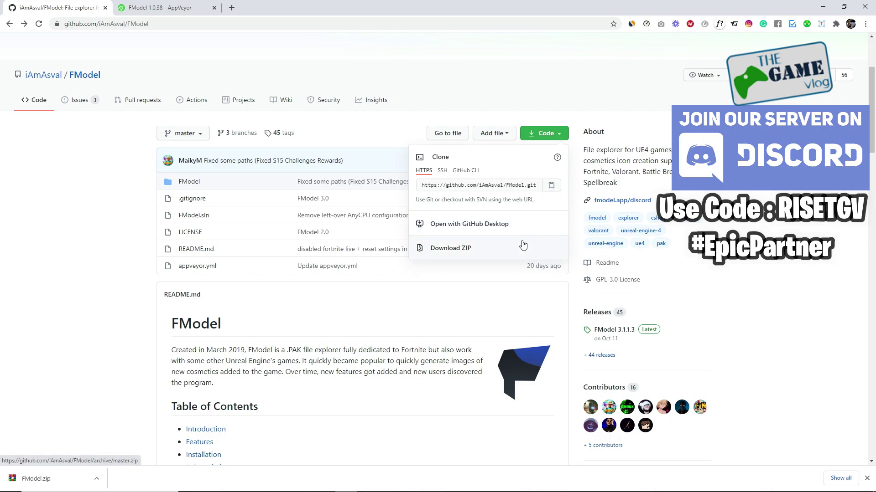
pyautogui.click(114, 271)
pyautogui.scroll(-3, 114, 272)
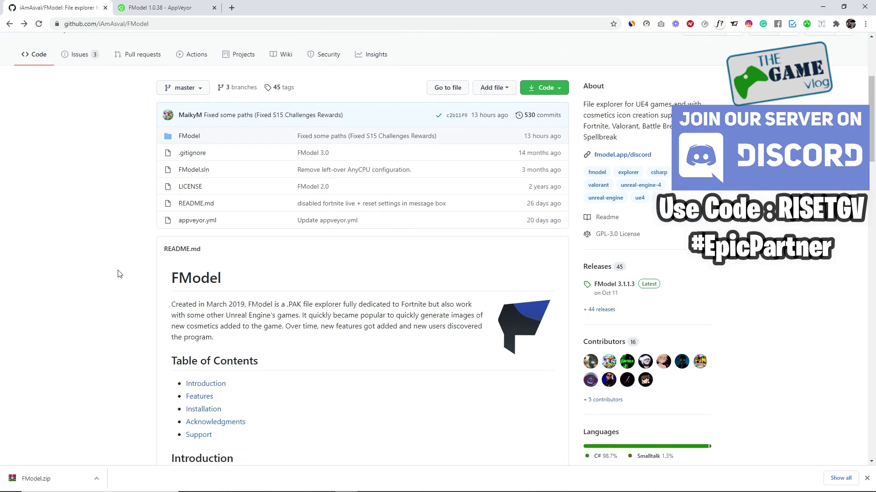
pyautogui.scroll(-4, 114, 272)
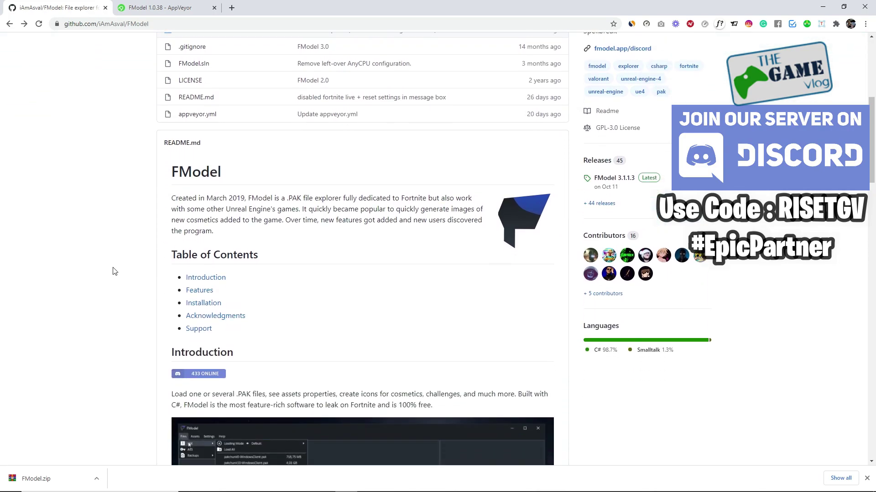
pyautogui.scroll(-2, 114, 274)
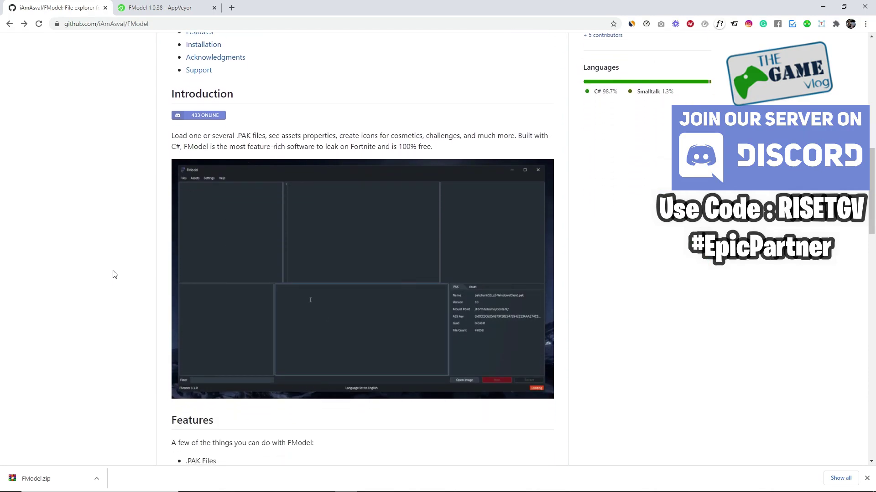
pyautogui.scroll(-9, 114, 274)
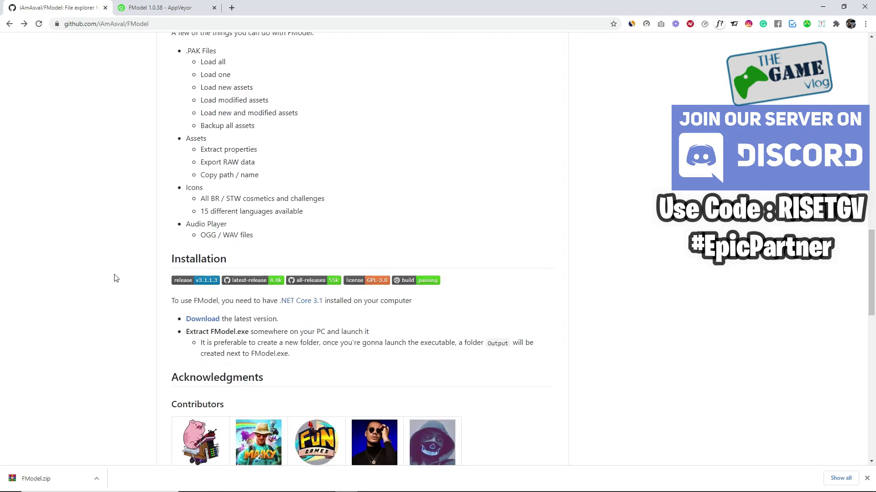
pyautogui.moveTo(176, 307); pyautogui.dragTo(423, 303)
pyautogui.click(447, 307)
pyautogui.tripleClick(252, 303)
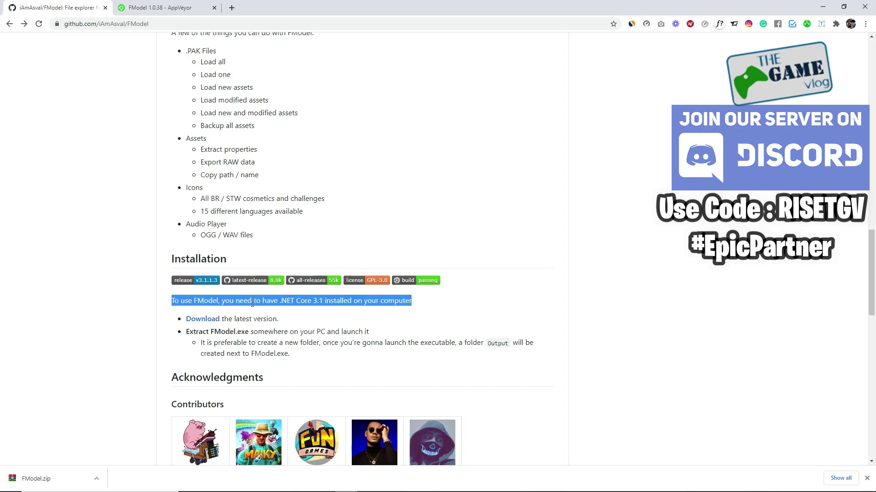
pyautogui.click(345, 320)
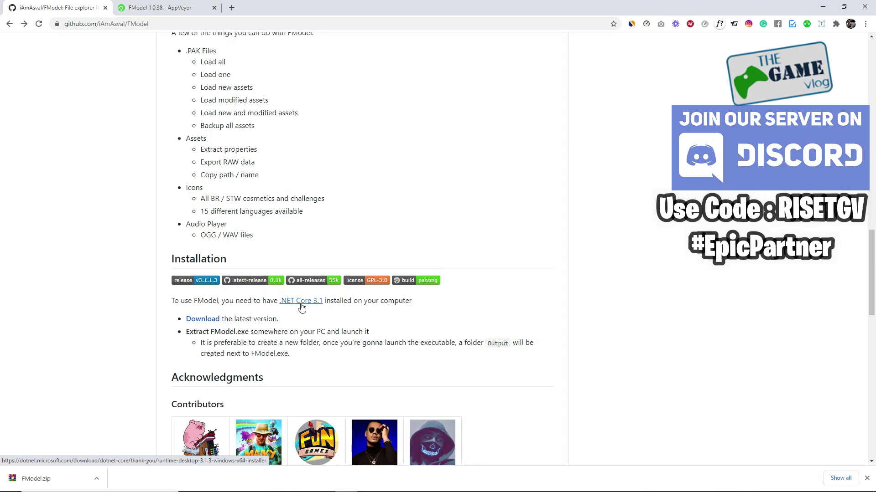
# Step: Follow the .NET Core 3.1 download link, cancel the installer save, and open the 3.1 downloads overview
pyautogui.click(300, 304)
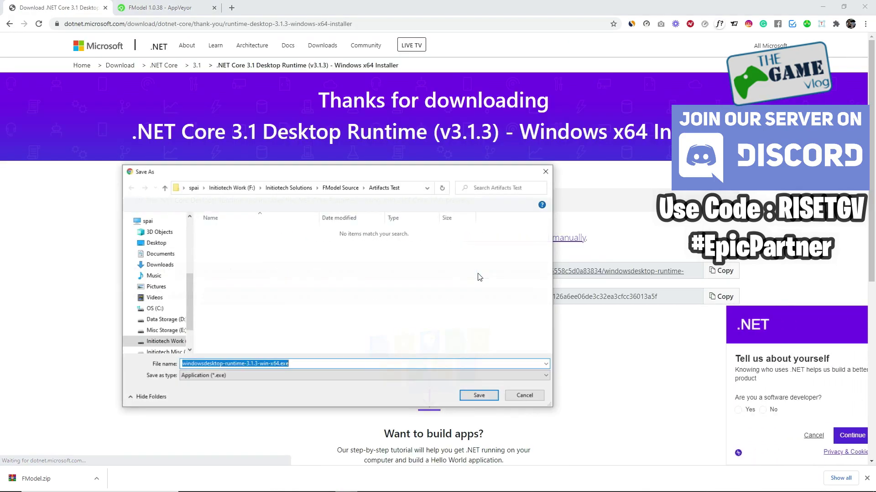
pyautogui.click(545, 173)
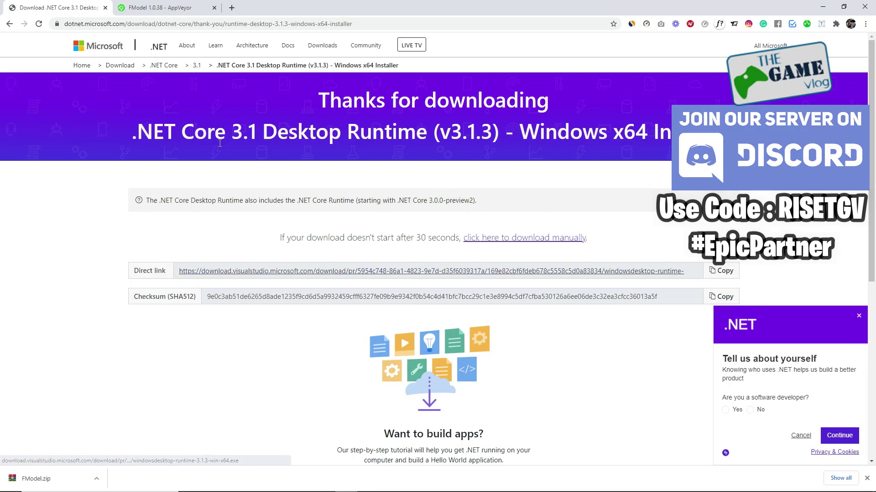
pyautogui.click(196, 66)
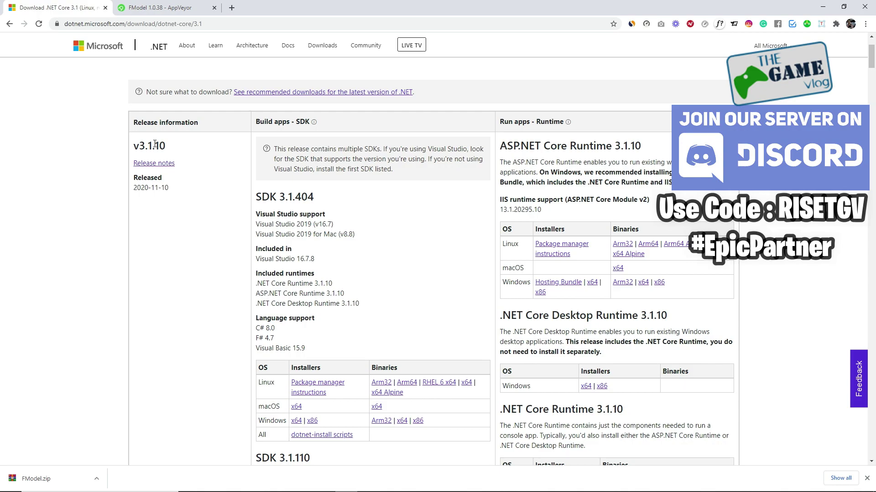
# Step: Read through the dotnet-core/3.1 page, then go back to the runtime download page
pyautogui.scroll(-1, 582, 291)
pyautogui.scroll(-2, 601, 334)
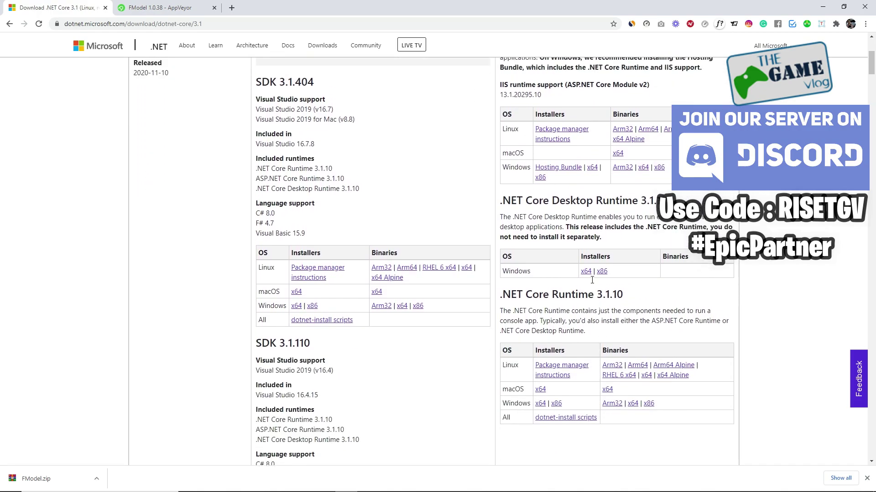
pyautogui.scroll(3, 611, 263)
pyautogui.scroll(-3, 506, 154)
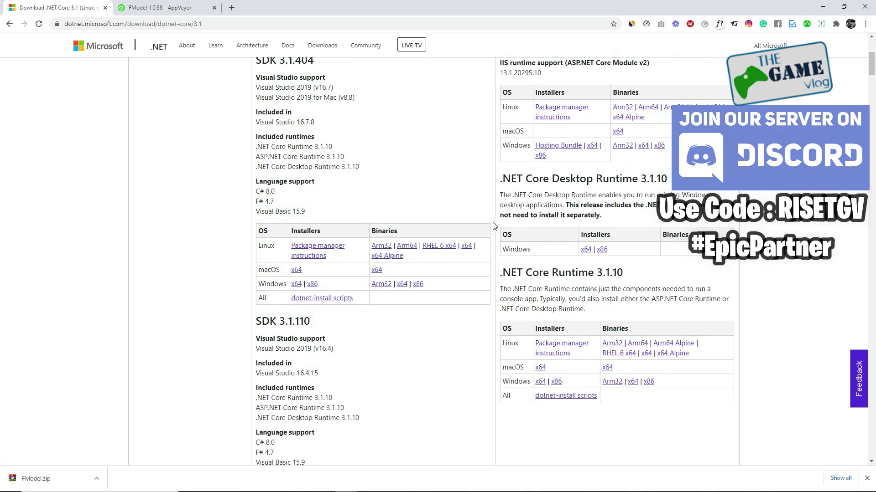
pyautogui.scroll(-1, 523, 232)
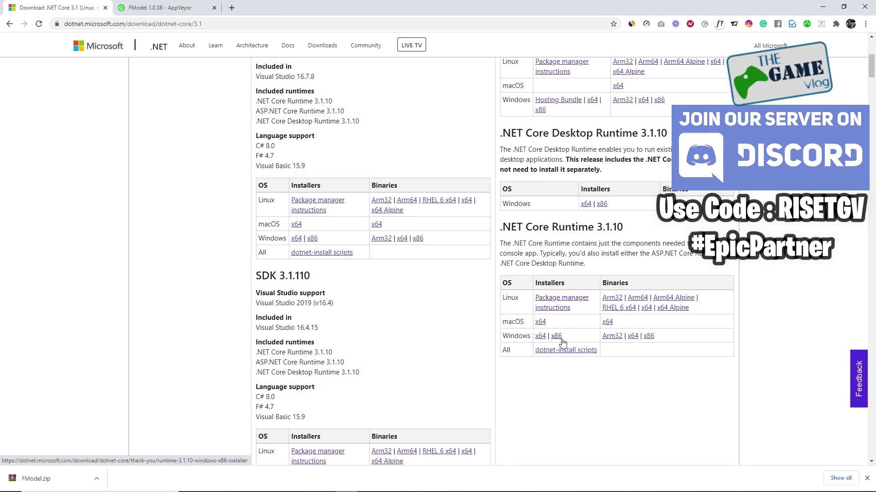
pyautogui.scroll(4, 228, 276)
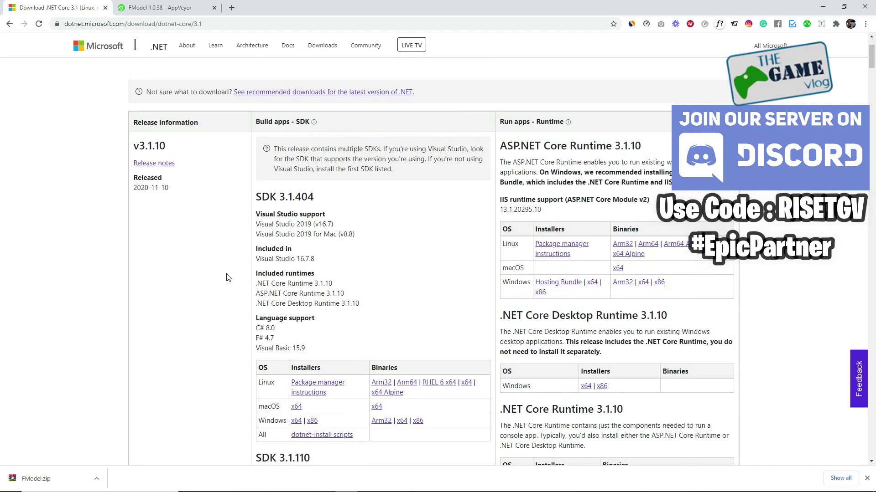
pyautogui.scroll(-3, 228, 277)
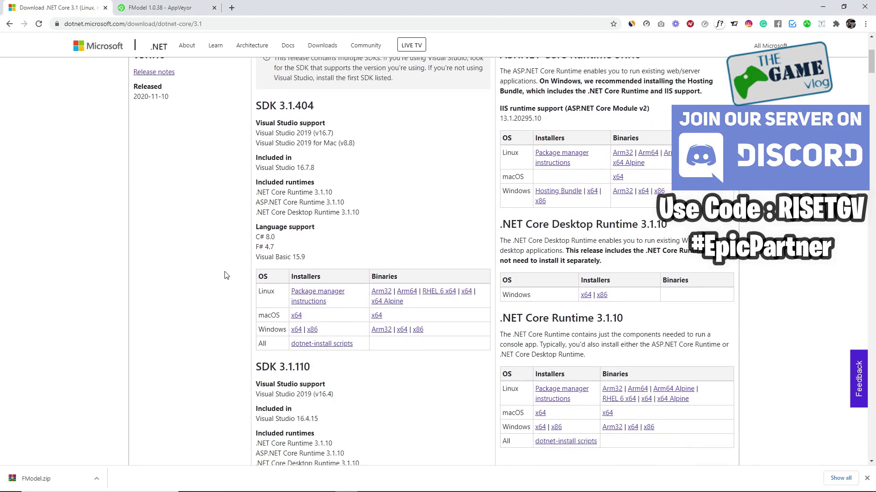
pyautogui.scroll(5, 210, 253)
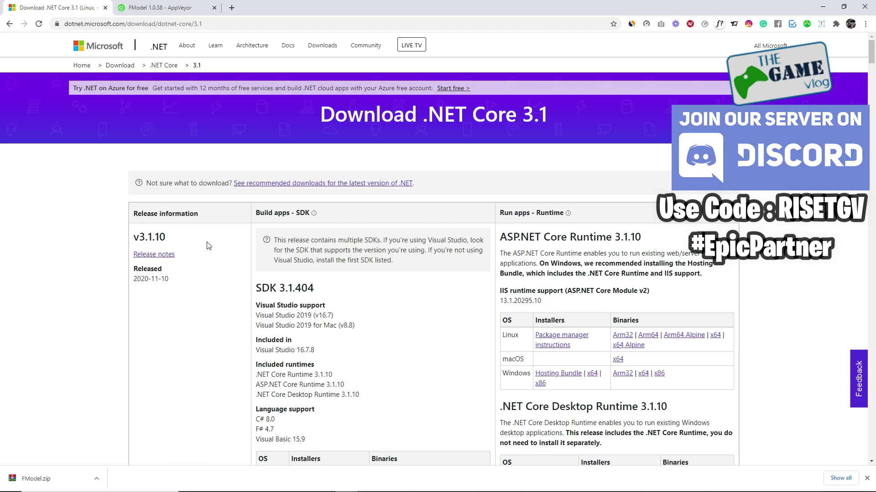
pyautogui.tripleClick(412, 127)
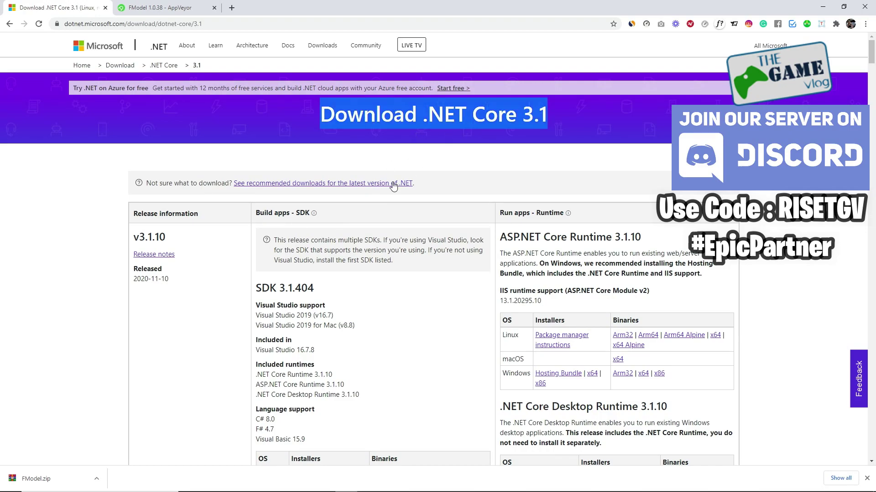
pyautogui.click(262, 144)
pyautogui.click(9, 24)
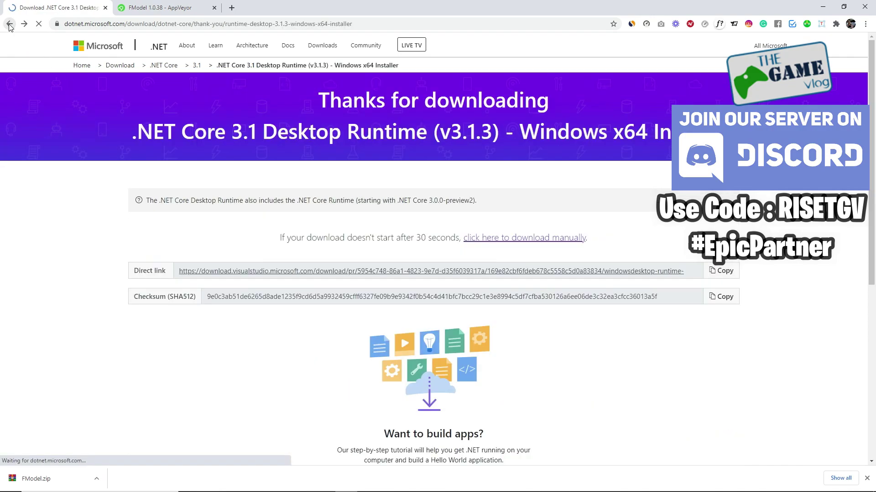
# Step: Return to the FModel GitHub README, then switch to the AppVeyor tab listing FModel.zip
pyautogui.click(9, 25)
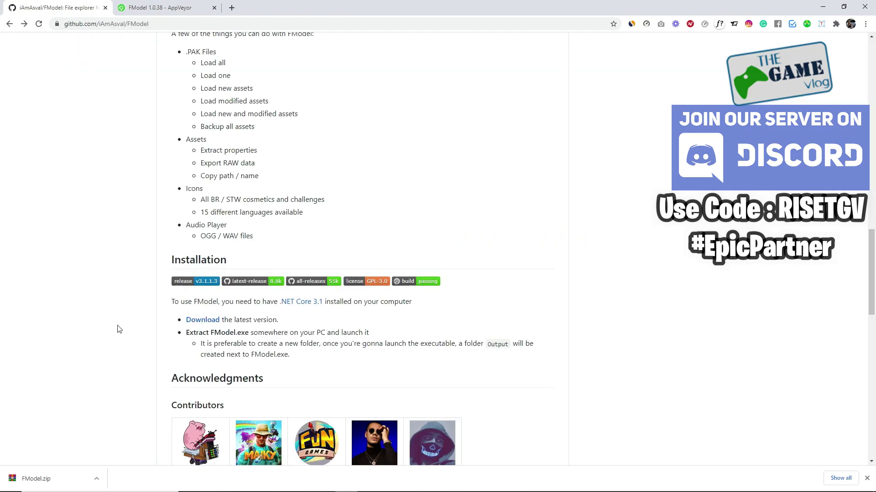
pyautogui.scroll(20, 119, 329)
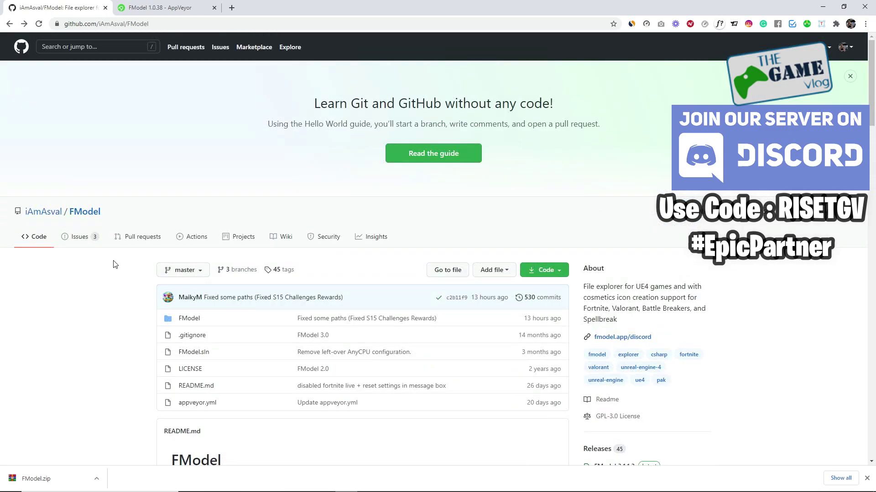
pyautogui.click(165, 5)
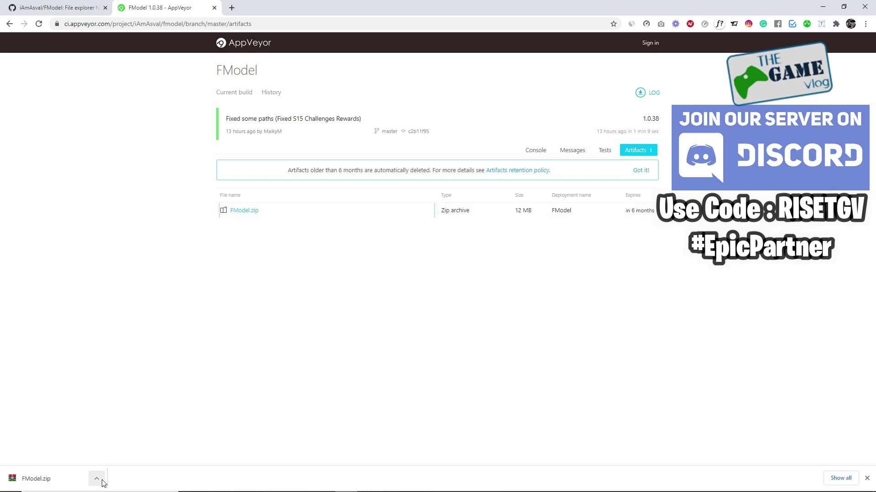
# Step: Show the downloaded FModel.zip, extract it to FModel\, and run FModel.exe from that folder
pyautogui.click(97, 481)
pyautogui.click(151, 446)
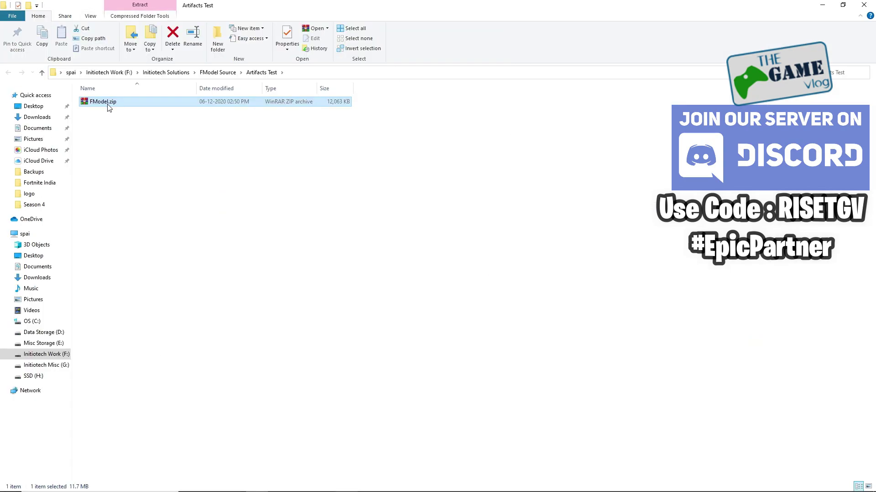
pyautogui.rightClick(112, 103)
pyautogui.click(137, 158)
pyautogui.doubleClick(116, 101)
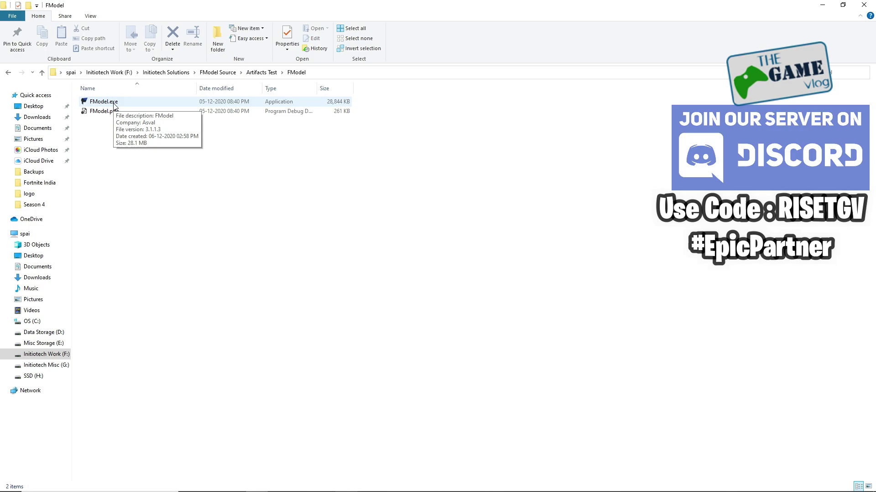
pyautogui.doubleClick(114, 105)
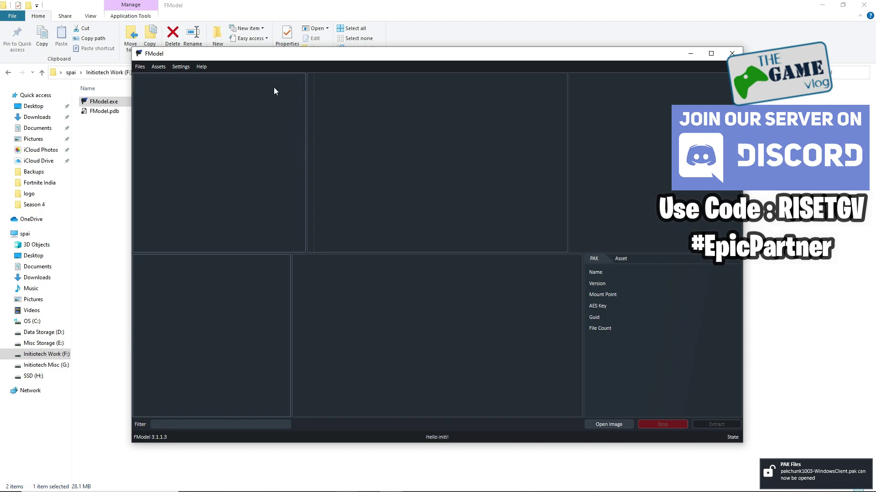
pyautogui.click(206, 66)
pyautogui.click(215, 127)
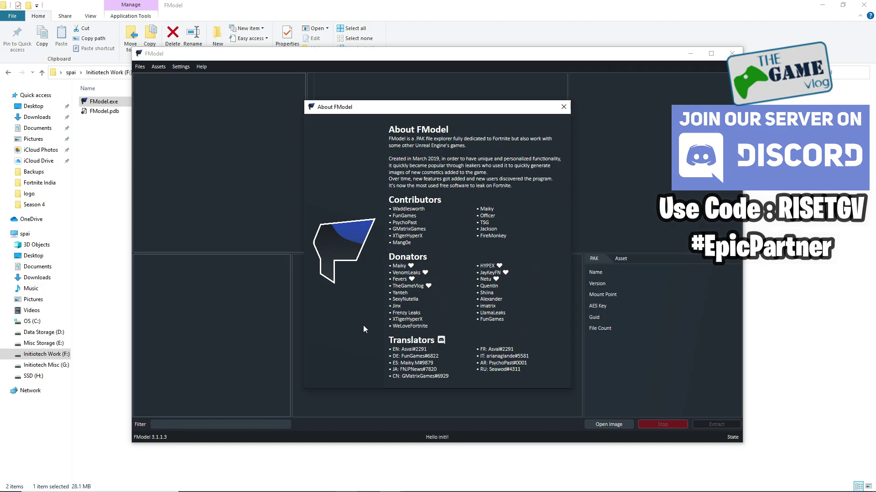
pyautogui.click(564, 108)
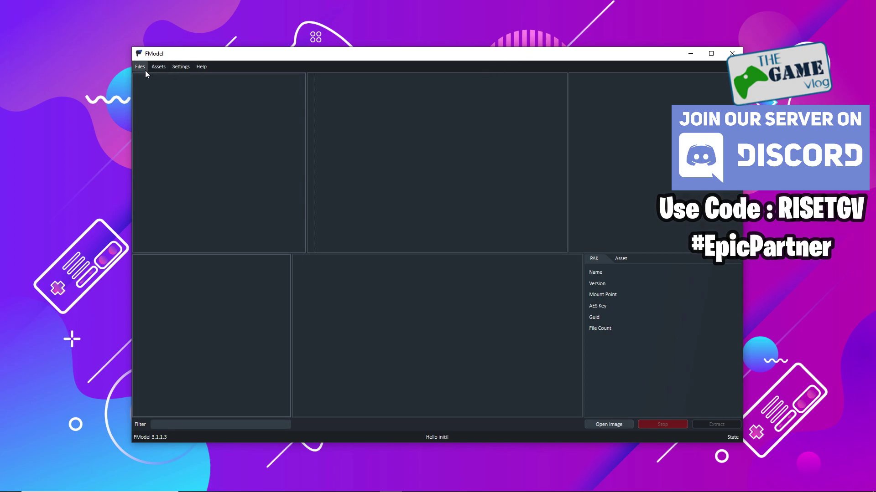
pyautogui.click(187, 68)
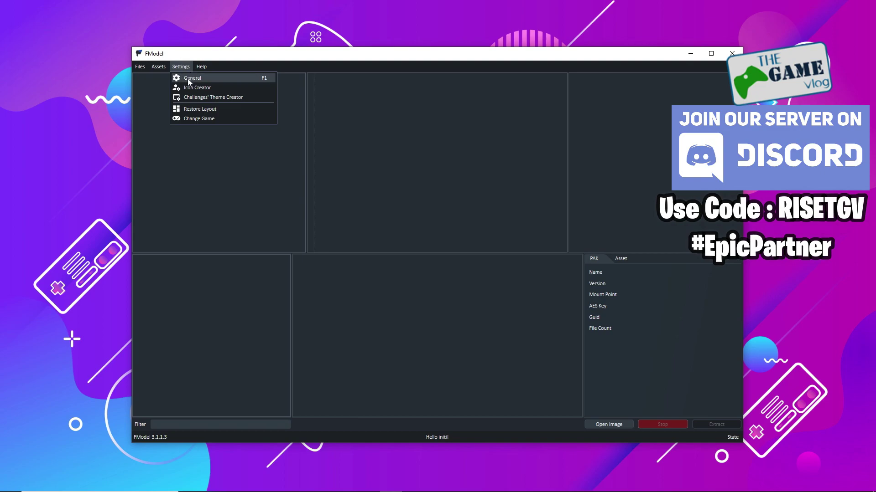
pyautogui.click(189, 79)
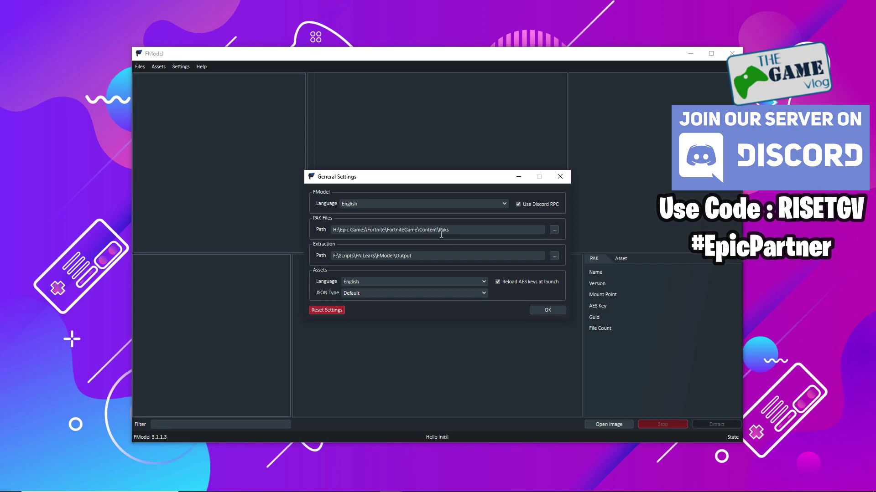
pyautogui.click(547, 310)
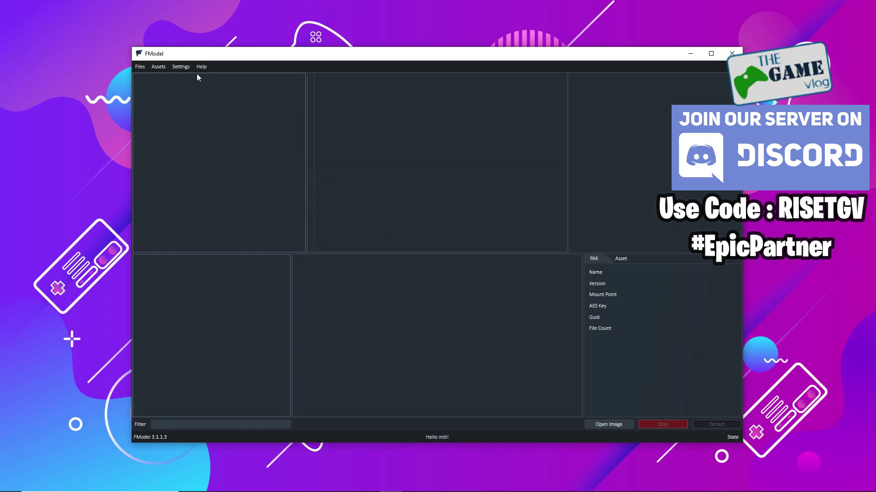
# Step: Pick Fortnite [LIVE] from the Games dropdown in FModel's Launcher via Settings > Change Game
pyautogui.click(180, 69)
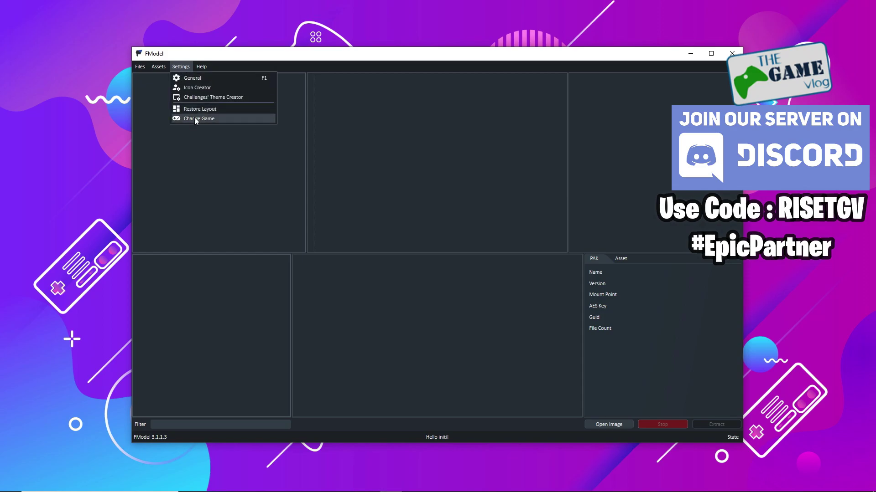
pyautogui.click(194, 117)
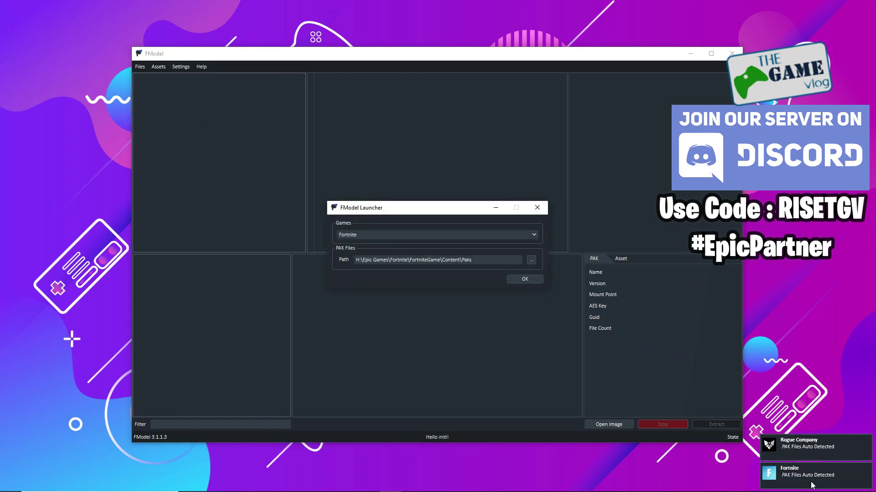
pyautogui.click(376, 234)
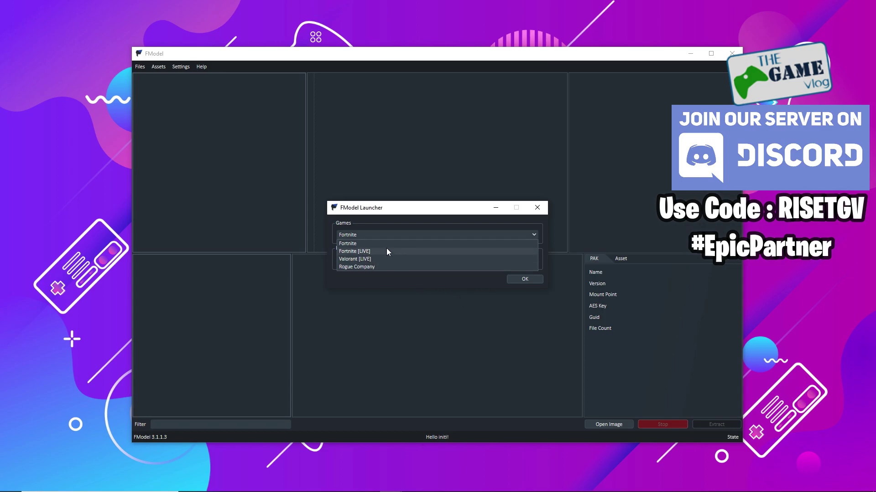
pyautogui.click(387, 249)
# Step: Confirm the Fortnite [LIVE] game change and load all pak packages
pyautogui.click(525, 279)
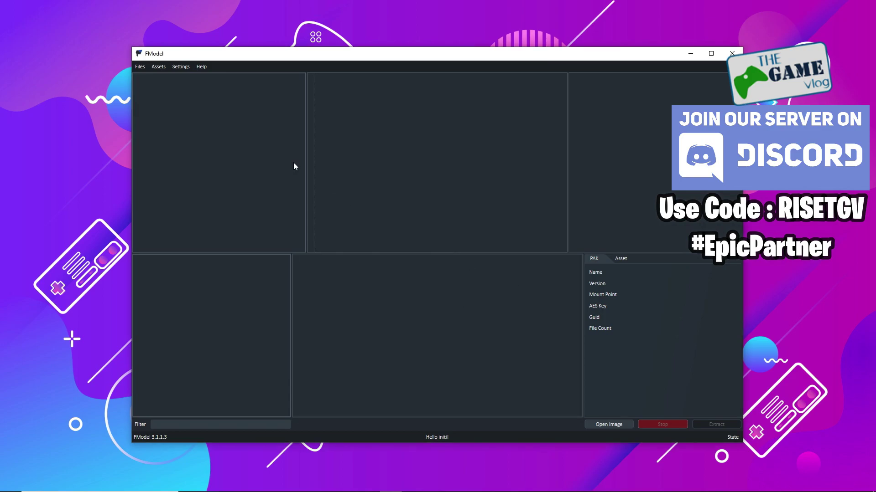
pyautogui.click(183, 67)
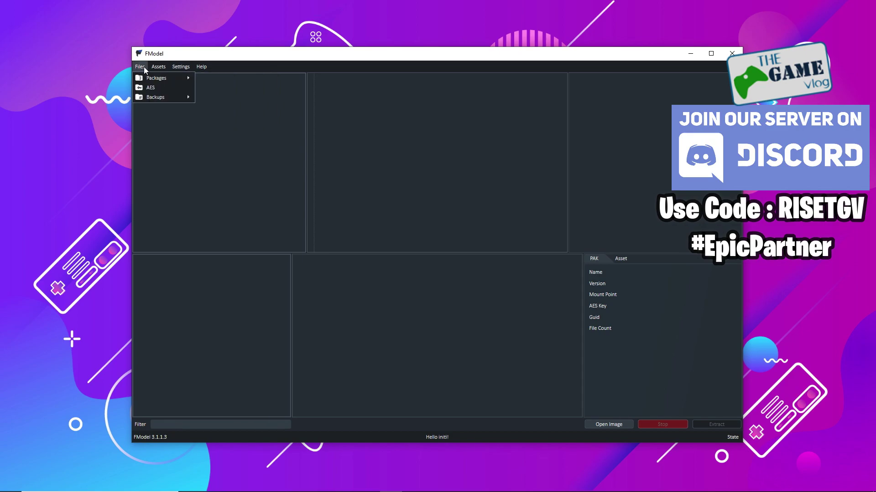
pyautogui.moveTo(147, 79)
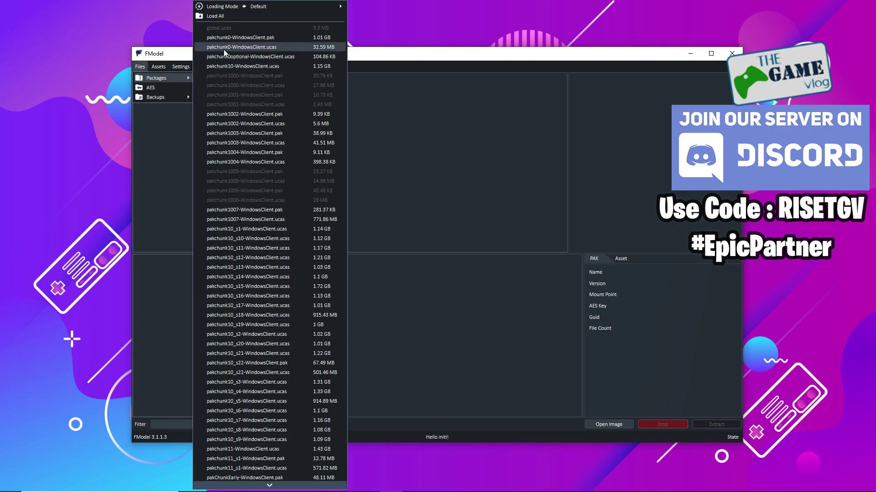
pyautogui.click(226, 18)
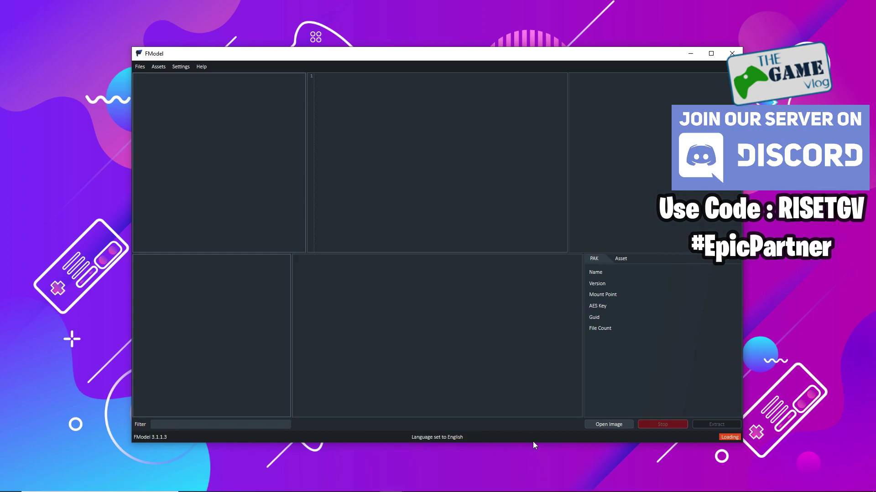
pyautogui.click(140, 66)
pyautogui.click(152, 89)
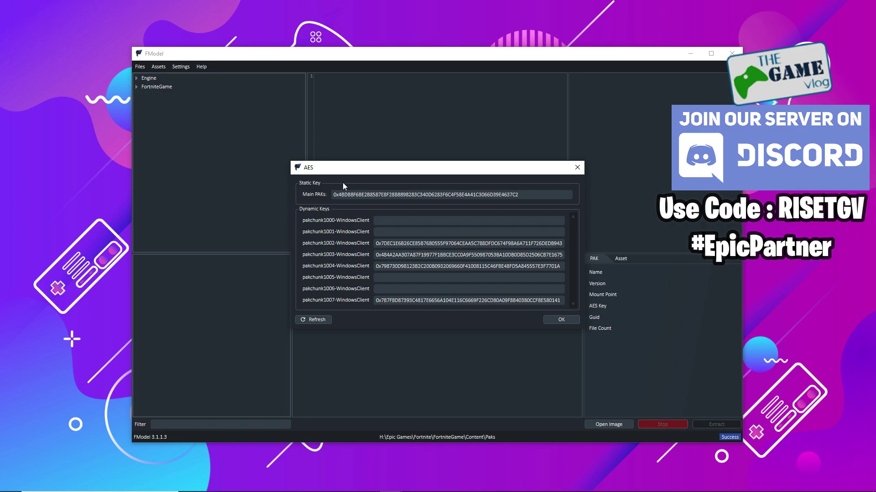
pyautogui.doubleClick(433, 244)
pyautogui.doubleClick(444, 255)
pyautogui.doubleClick(417, 266)
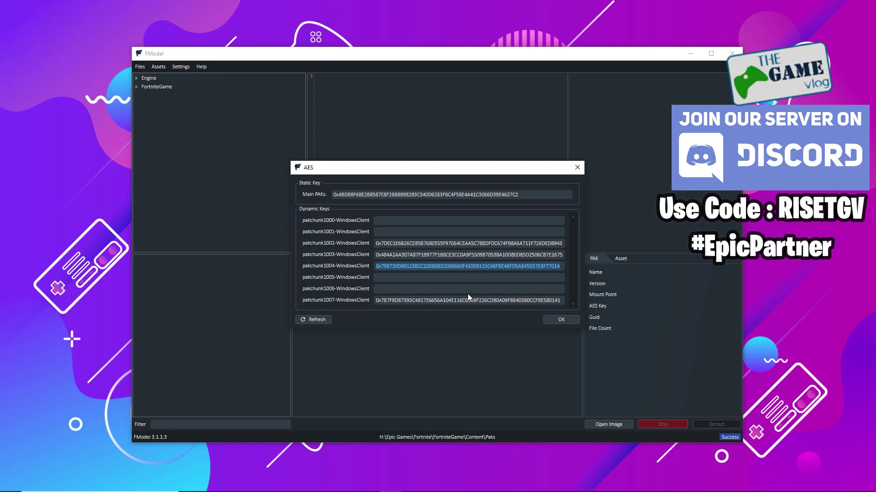
pyautogui.click(383, 276)
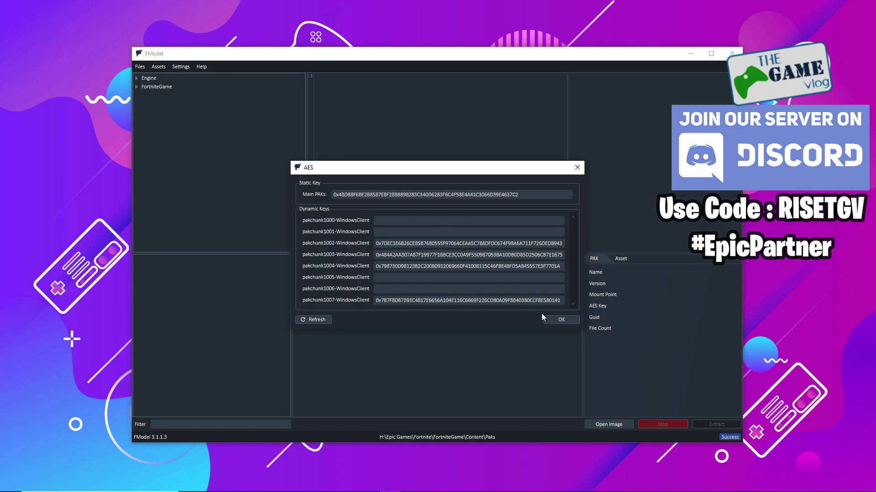
pyautogui.click(560, 320)
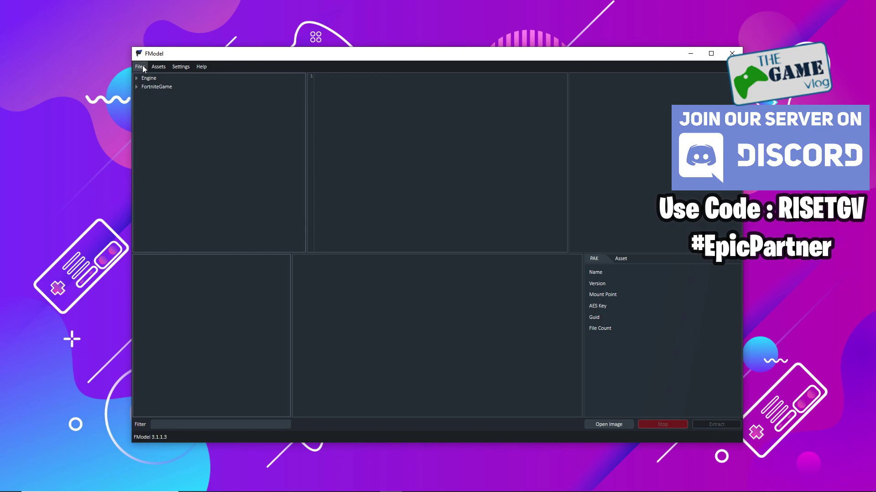
# Step: Look through the File and Assets directory menus without choosing anything
pyautogui.click(140, 66)
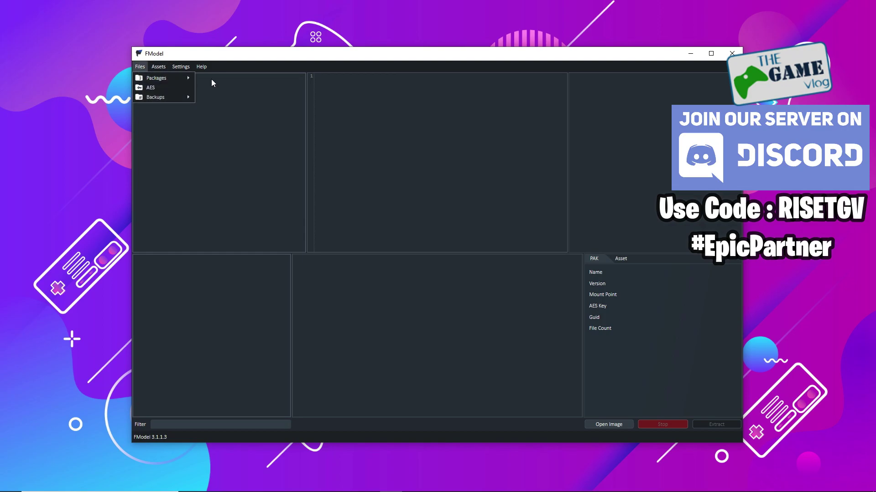
pyautogui.click(216, 156)
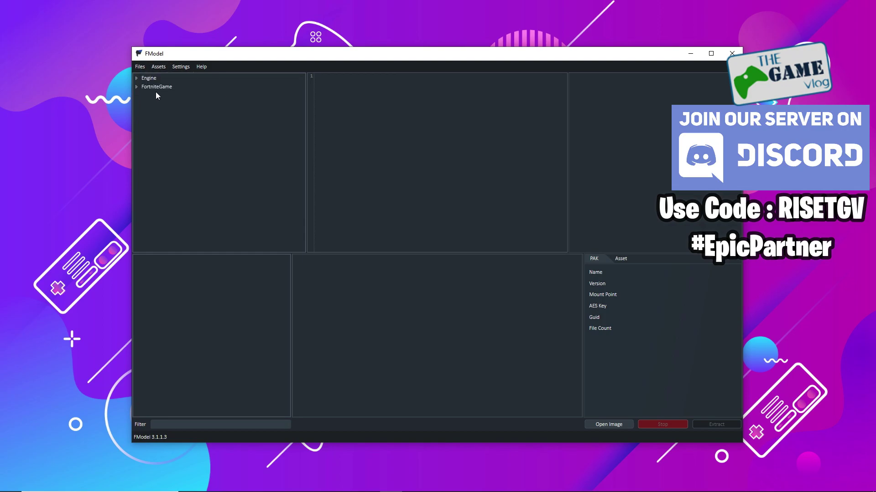
pyautogui.click(159, 66)
pyautogui.moveTo(174, 104)
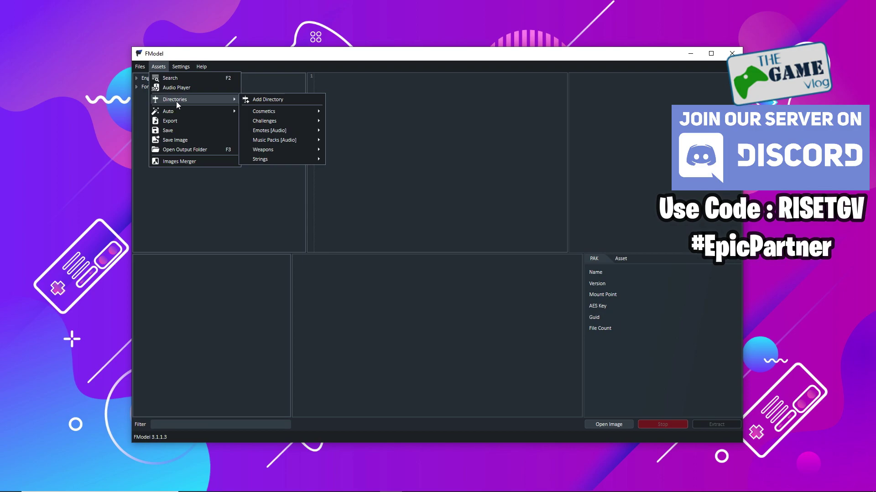
pyautogui.moveTo(279, 115)
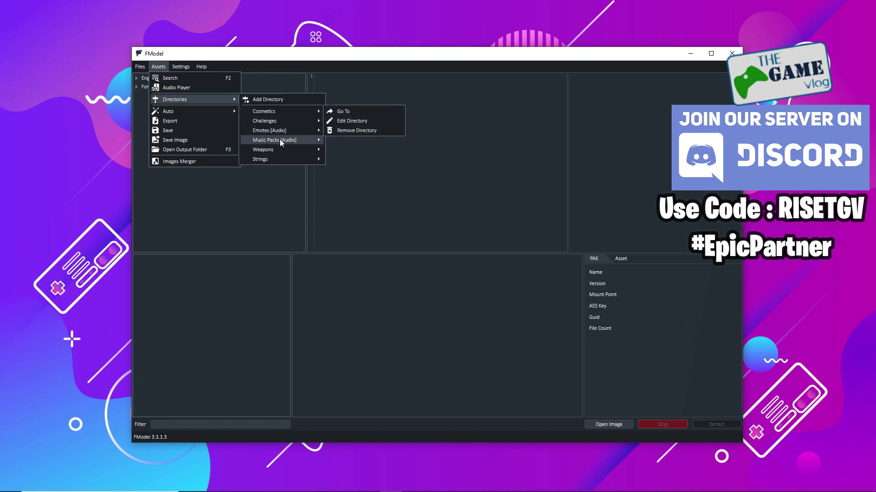
pyautogui.click(224, 190)
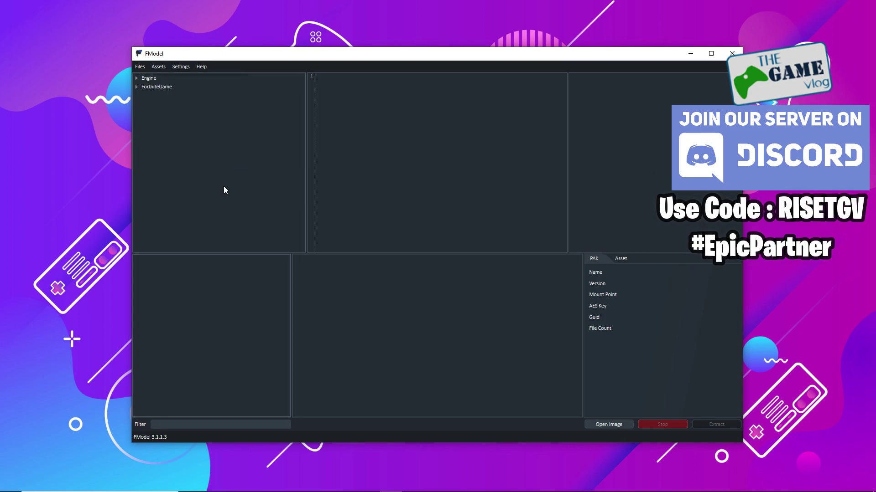
# Step: Expand FortniteGame > Content and open AchievementsTable.uasset from the Achievements folder
pyautogui.click(137, 87)
pyautogui.click(143, 104)
pyautogui.scroll(-2, 183, 155)
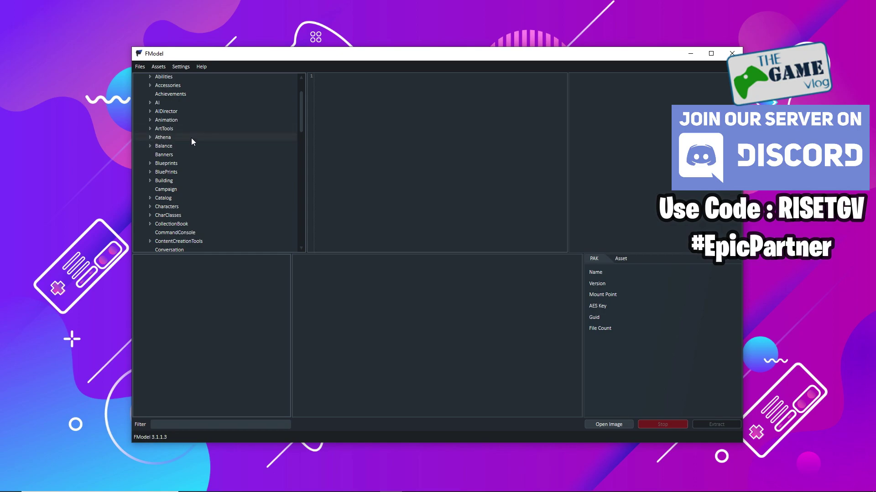
pyautogui.scroll(2, 190, 138)
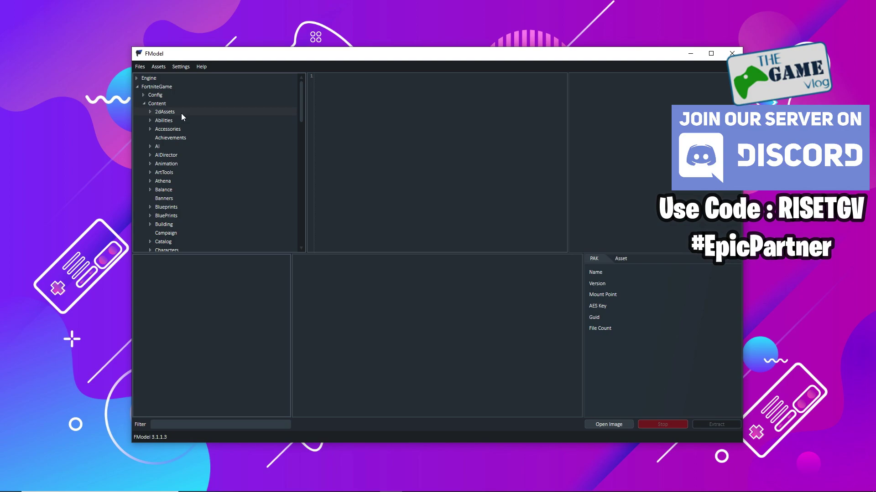
pyautogui.click(181, 137)
pyautogui.doubleClick(168, 259)
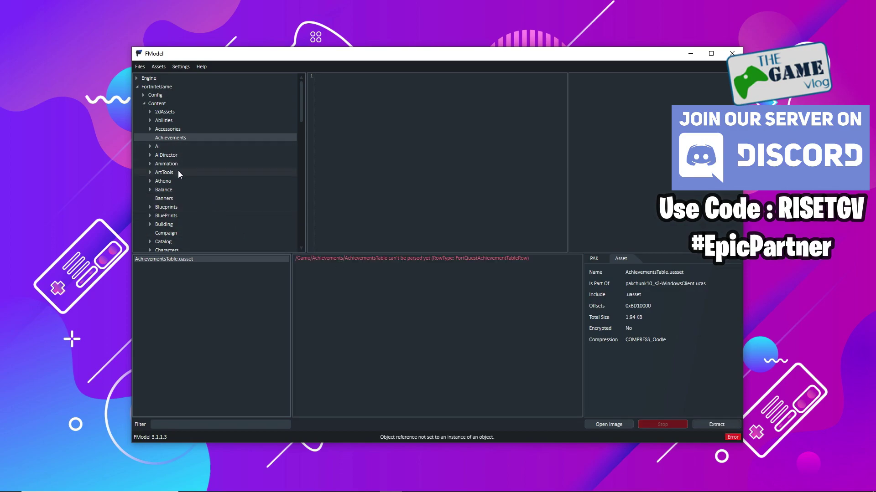
pyautogui.click(159, 68)
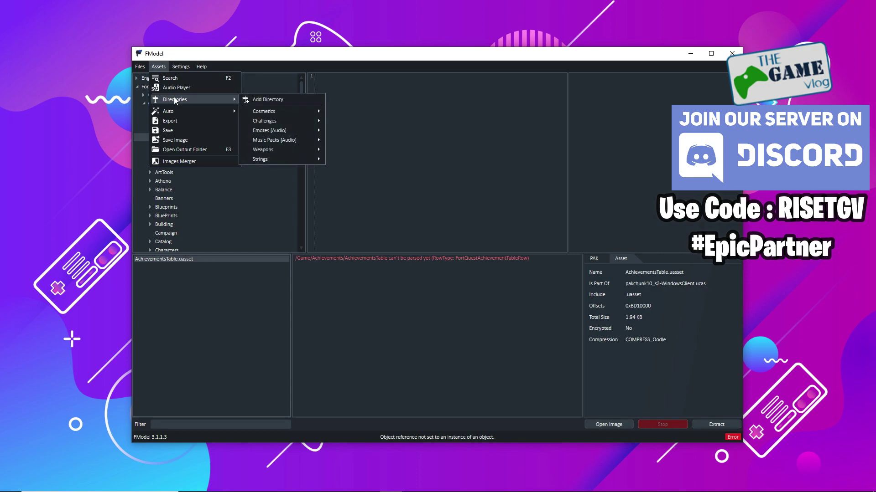
# Step: Jump to Cosmetics > Characters and preview the CID_001 to CID_005 Commando outfits
pyautogui.moveTo(265, 112)
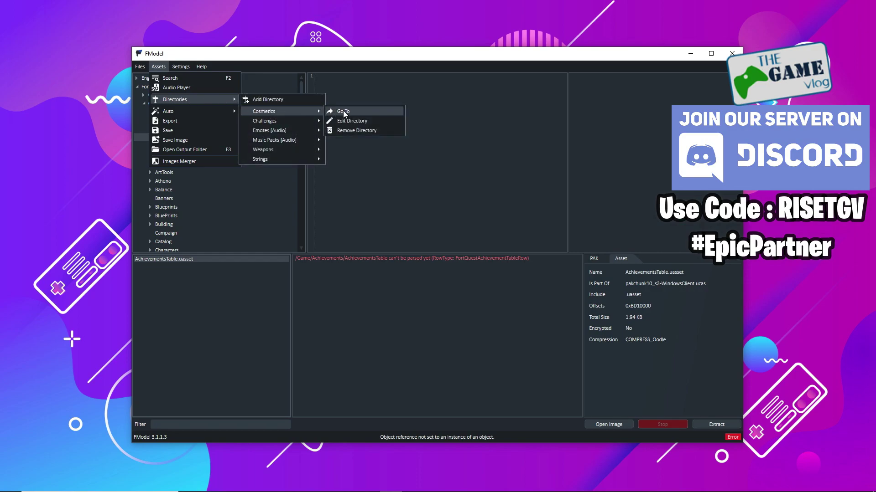
pyautogui.click(343, 111)
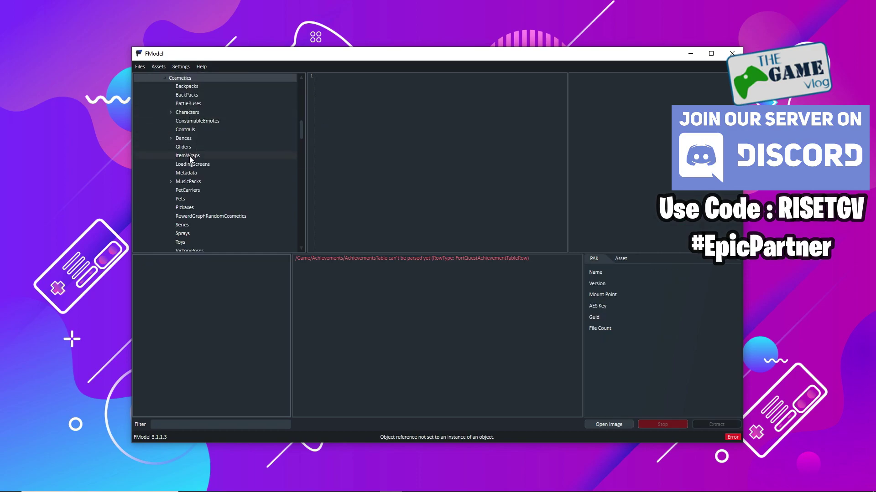
pyautogui.doubleClick(185, 111)
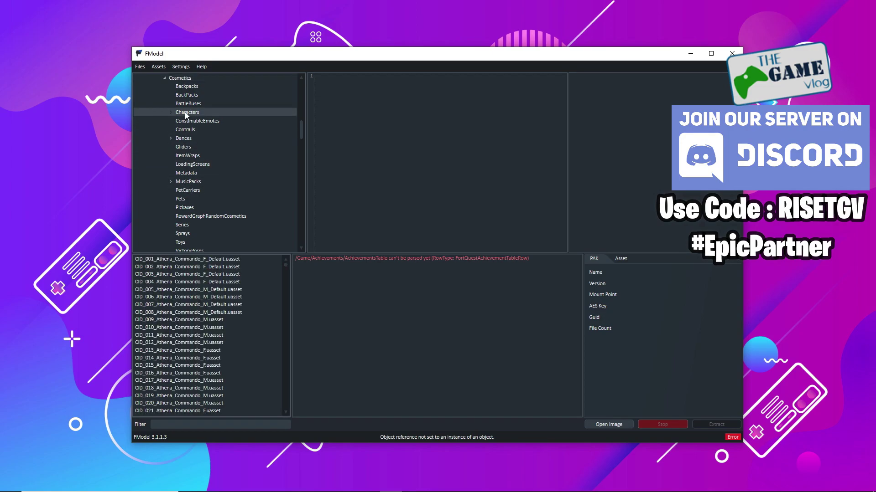
pyautogui.doubleClick(212, 263)
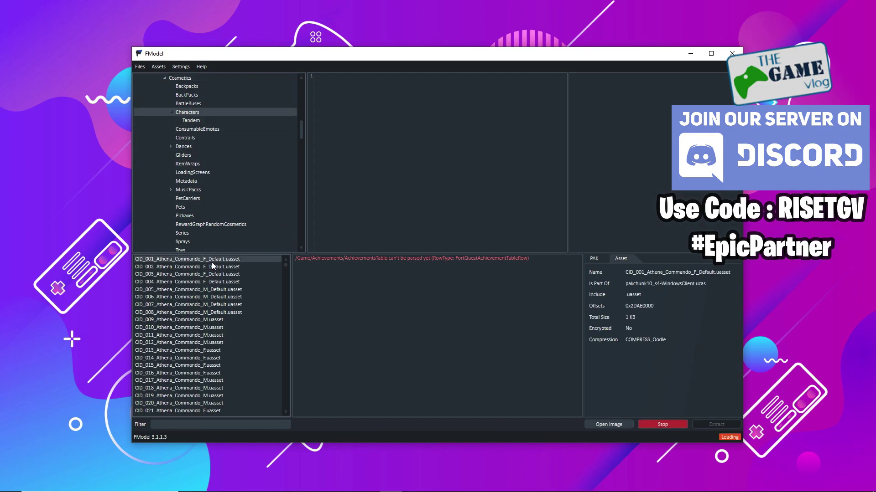
pyautogui.doubleClick(211, 266)
pyautogui.doubleClick(213, 275)
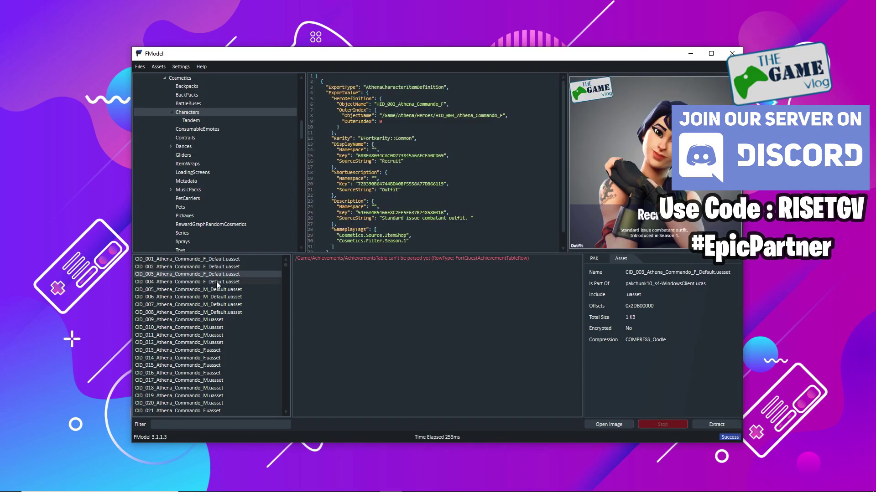
pyautogui.doubleClick(216, 281)
pyautogui.click(217, 291)
pyautogui.doubleClick(217, 292)
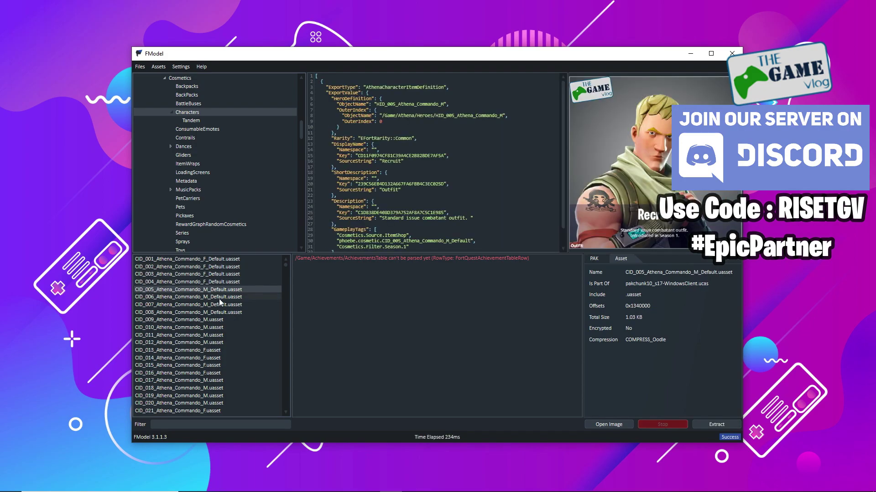
# Step: Preview TacticalFishermanOil, CatBurglar_Ghost, Gingerbread Raider, Frost Squad, Lexa and Historian outfits
pyautogui.moveTo(286, 301); pyautogui.dragTo(283, 410)
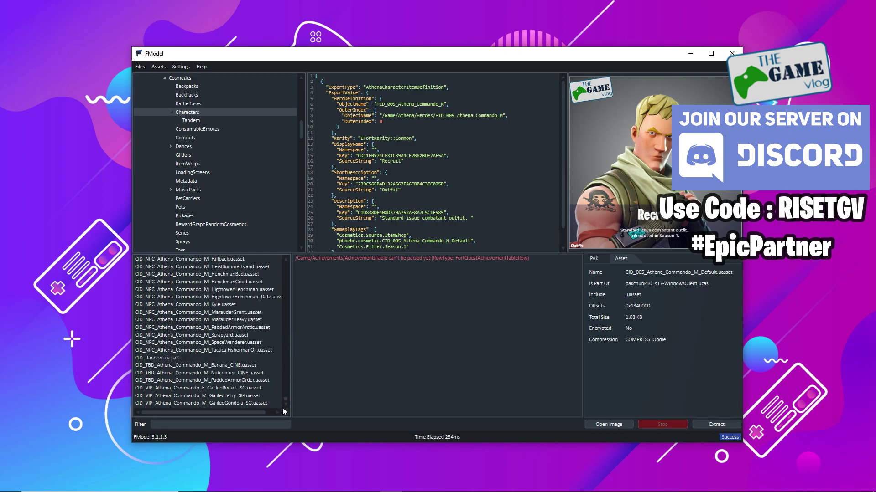
pyautogui.doubleClick(225, 348)
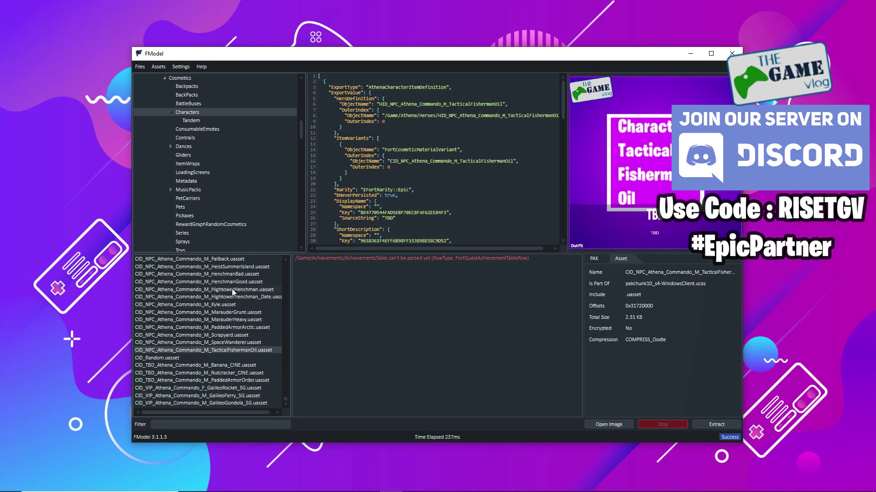
pyautogui.scroll(1, 232, 288)
pyautogui.doubleClick(231, 275)
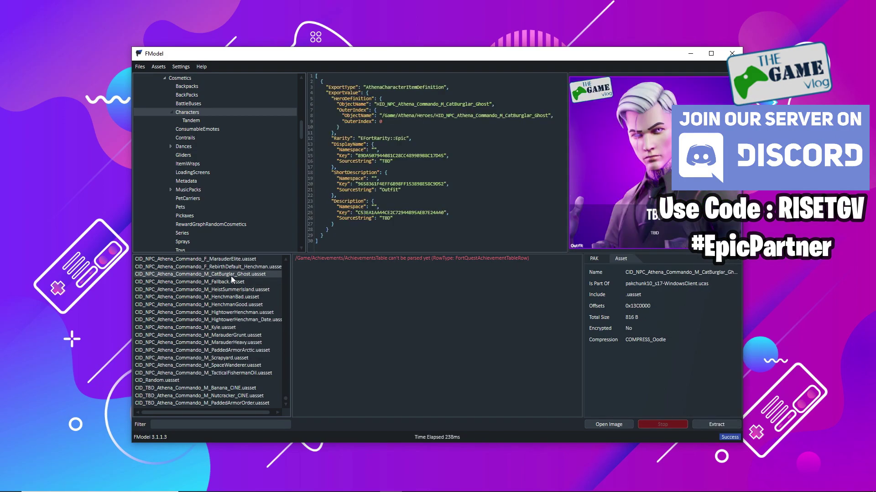
pyautogui.scroll(1, 231, 276)
pyautogui.scroll(1, 230, 275)
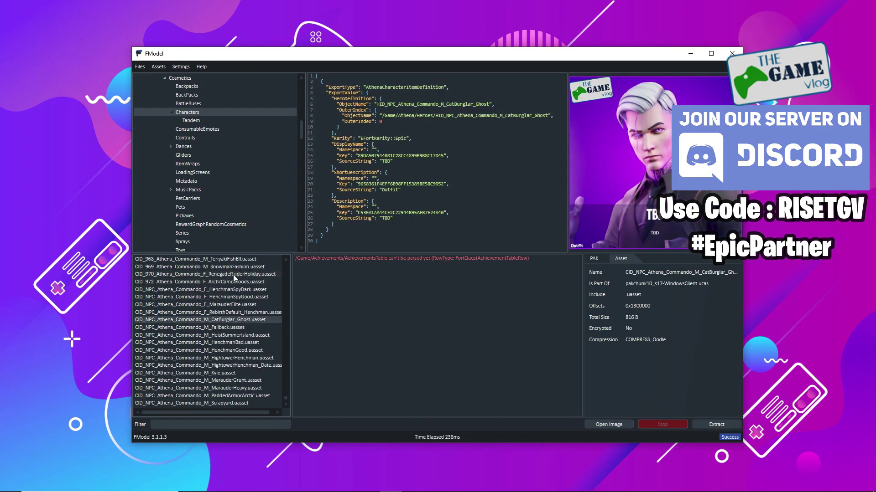
pyautogui.doubleClick(233, 275)
pyautogui.doubleClick(234, 281)
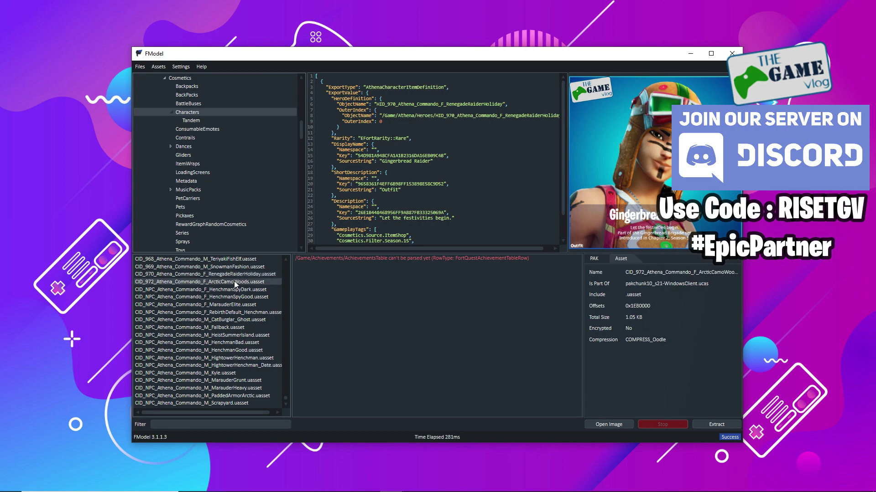
pyautogui.scroll(1, 234, 280)
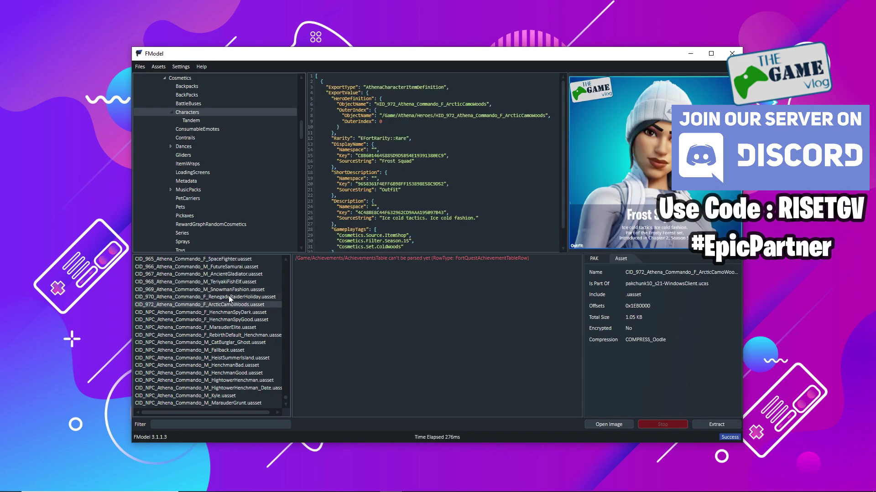
pyautogui.scroll(1, 228, 276)
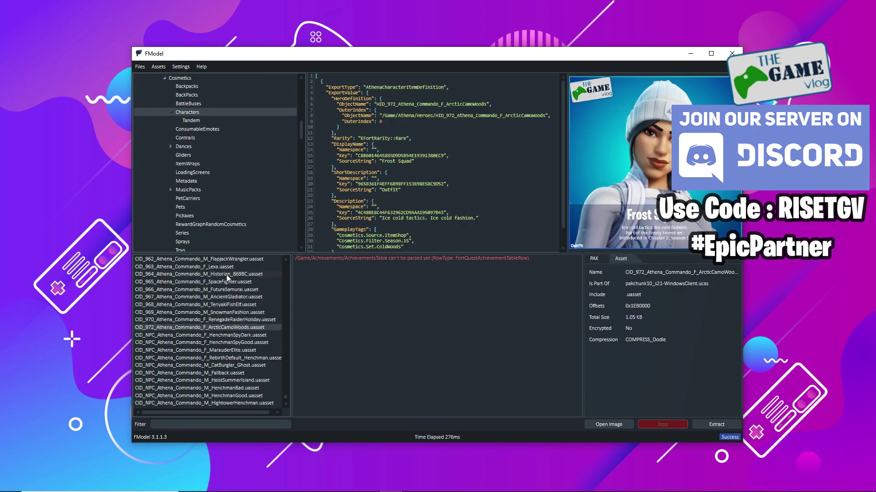
pyautogui.doubleClick(226, 270)
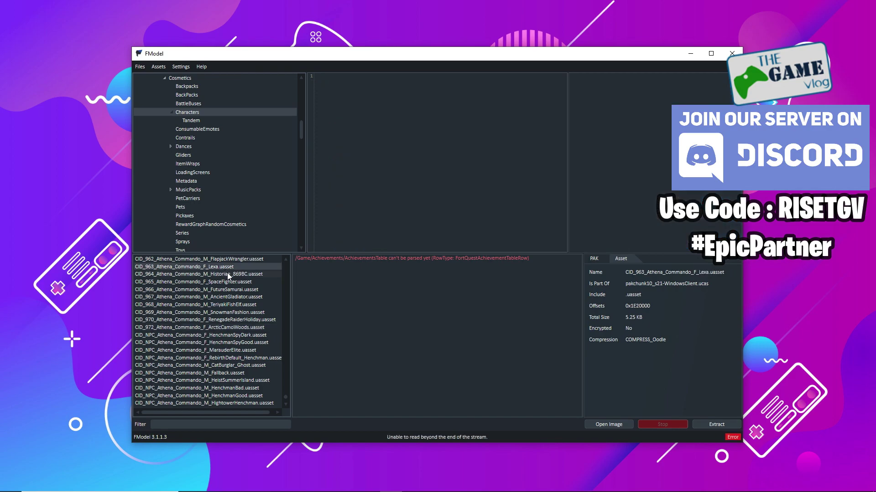
pyautogui.doubleClick(227, 275)
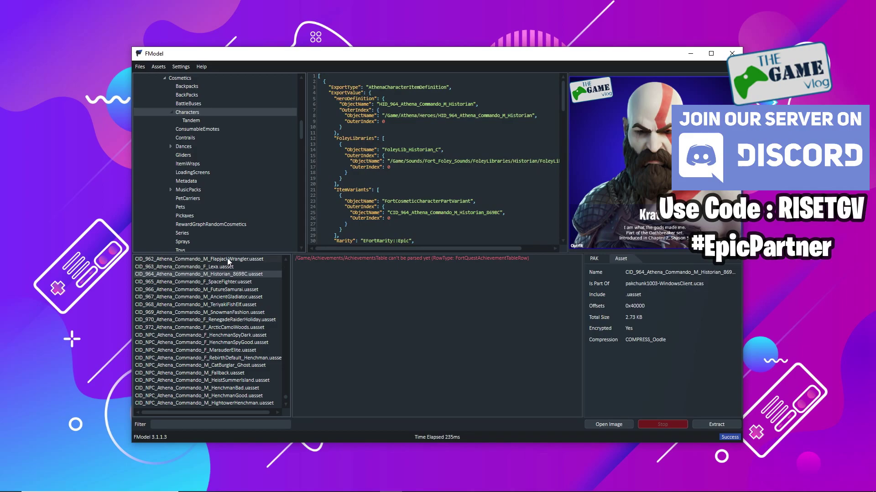
# Step: Open the CID_961 Shapeshifter, CID_960 Cosmos and CID_962 FlapjackWrangler outfit assets
pyautogui.scroll(1, 232, 267)
pyautogui.doubleClick(228, 275)
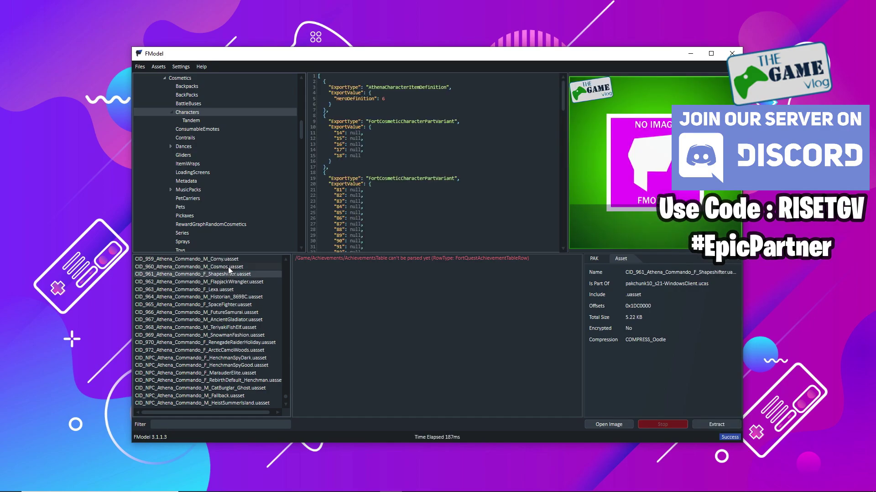
pyautogui.doubleClick(229, 267)
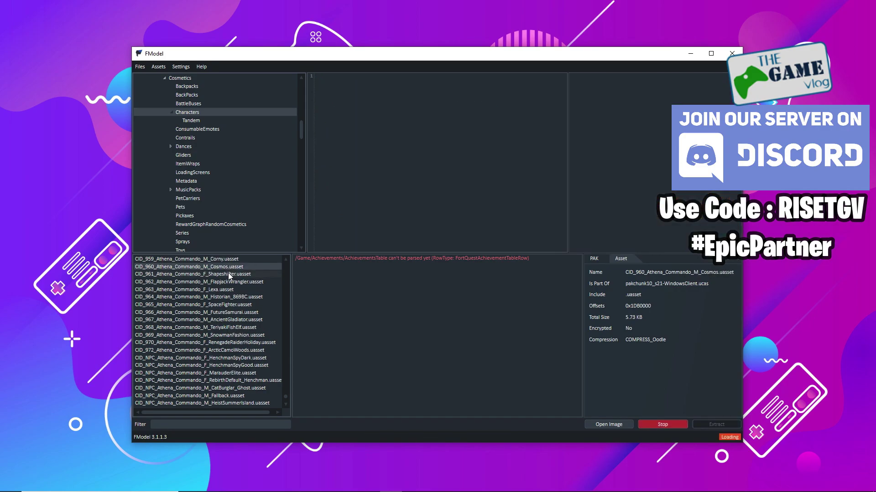
pyautogui.doubleClick(228, 273)
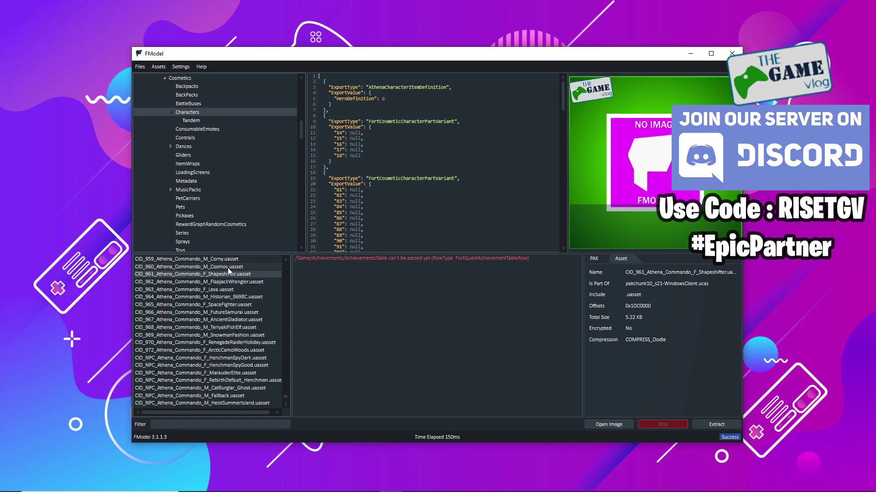
pyautogui.doubleClick(228, 267)
pyautogui.doubleClick(231, 283)
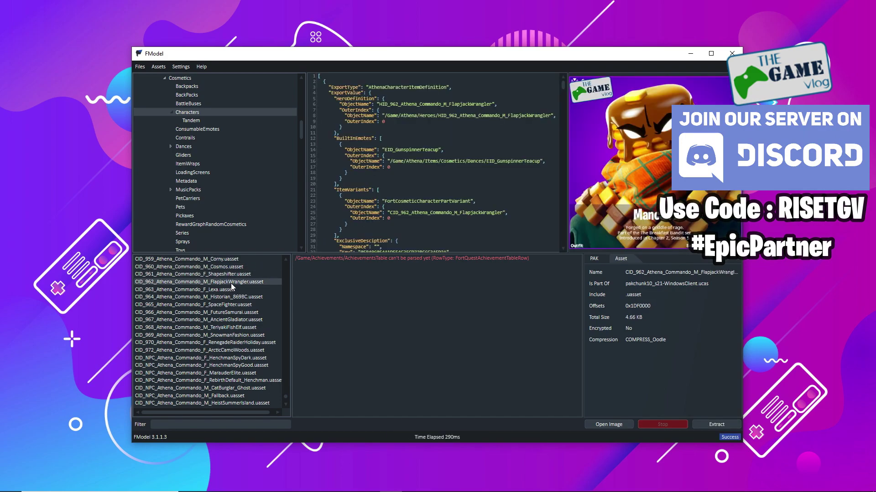
# Step: In the Backpacks folder, preview BID_666, BID_664 and BID_663 Blustery Bag back blings
pyautogui.scroll(-2, 236, 347)
pyautogui.scroll(1, 186, 133)
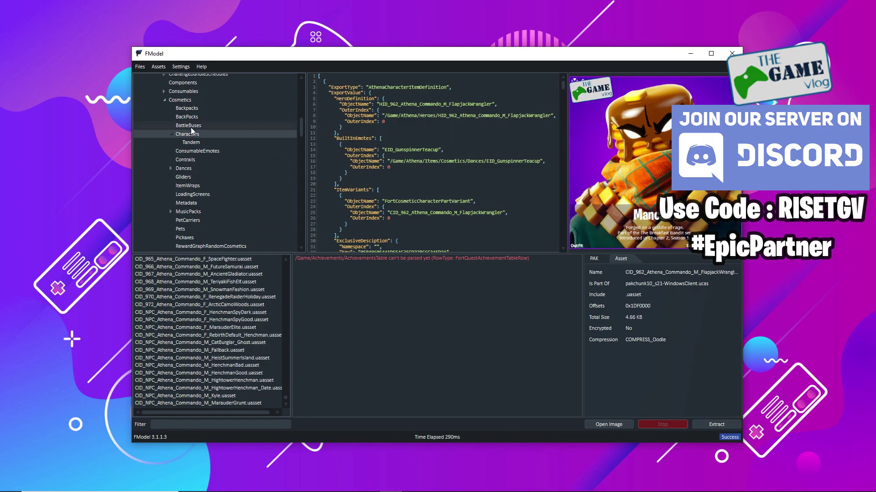
pyautogui.click(187, 116)
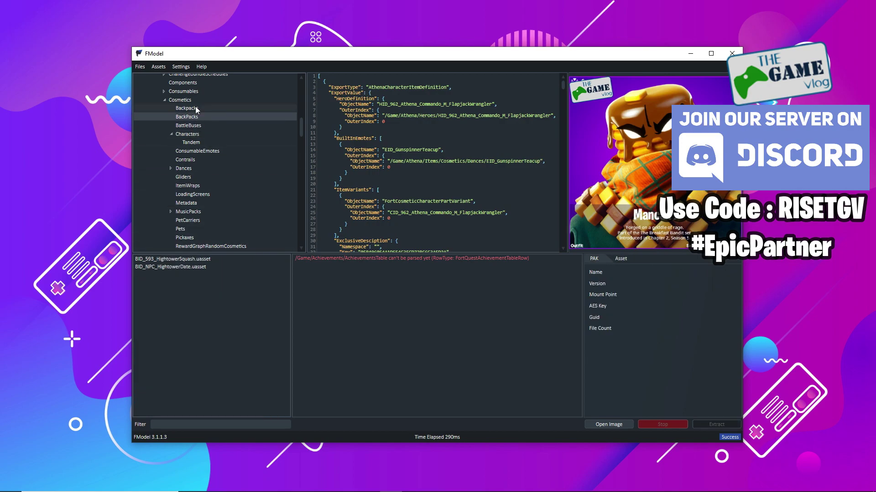
pyautogui.click(195, 108)
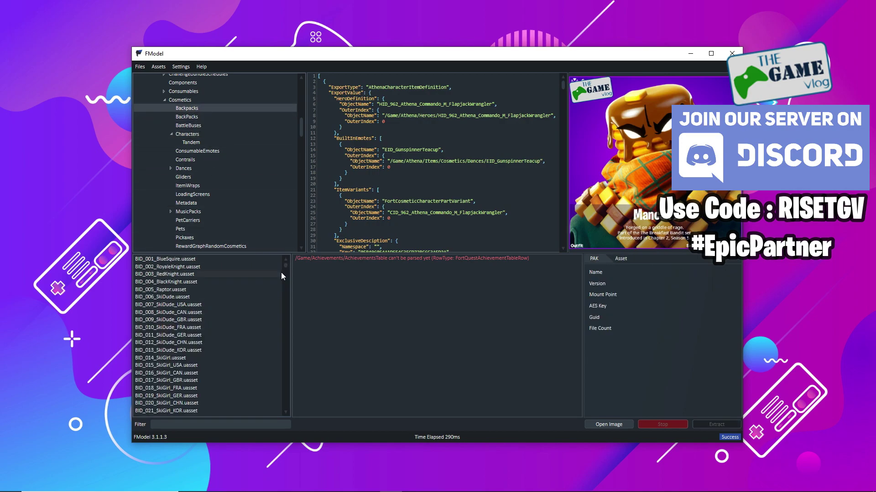
pyautogui.moveTo(281, 272); pyautogui.dragTo(204, 385)
pyautogui.click(186, 387)
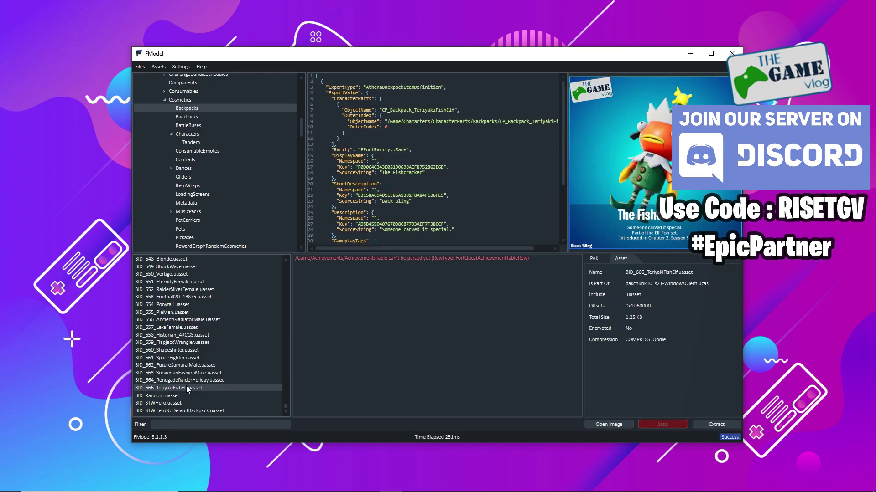
pyautogui.click(192, 379)
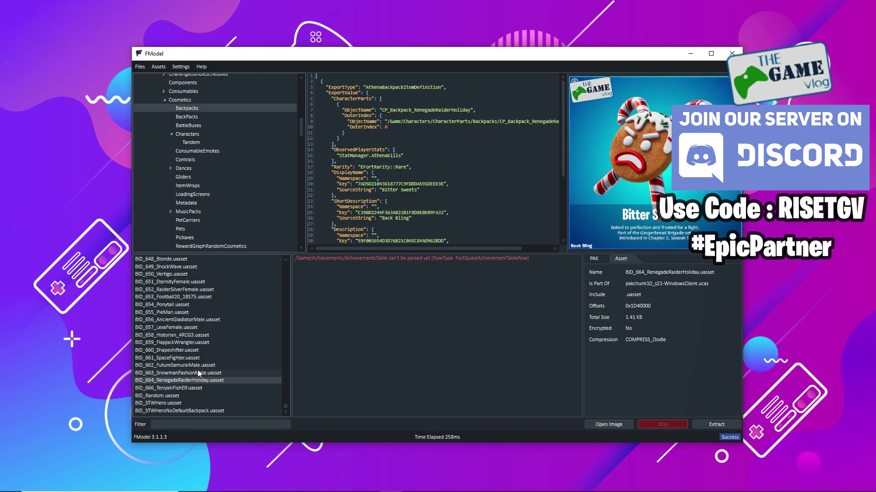
pyautogui.click(197, 371)
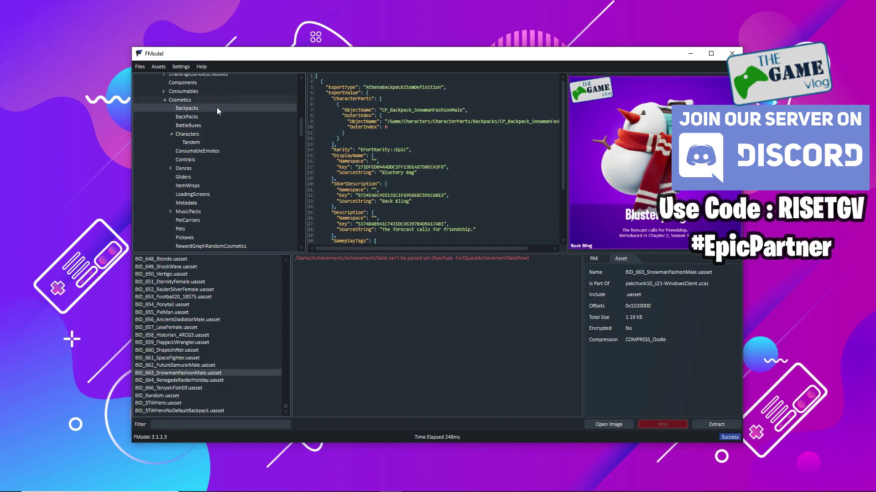
# Step: Jump to the saved Challenges folder through Assets > Directories
pyautogui.click(180, 67)
pyautogui.moveTo(159, 66)
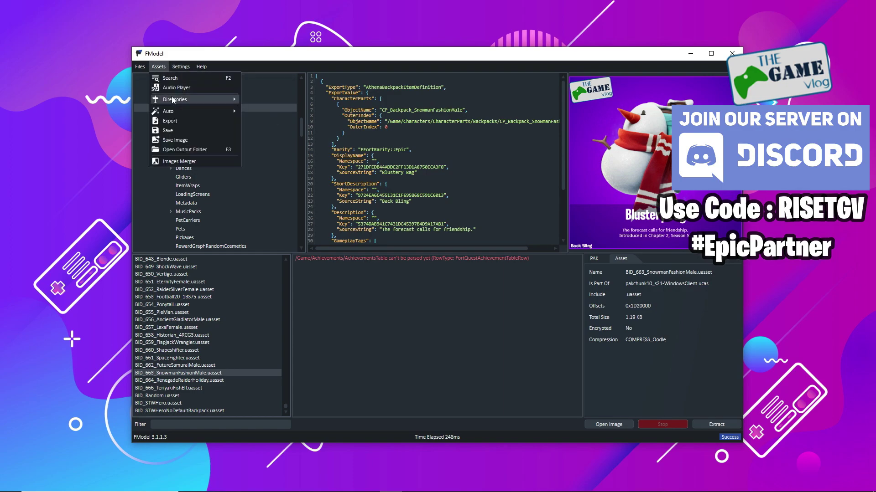
pyautogui.moveTo(172, 100)
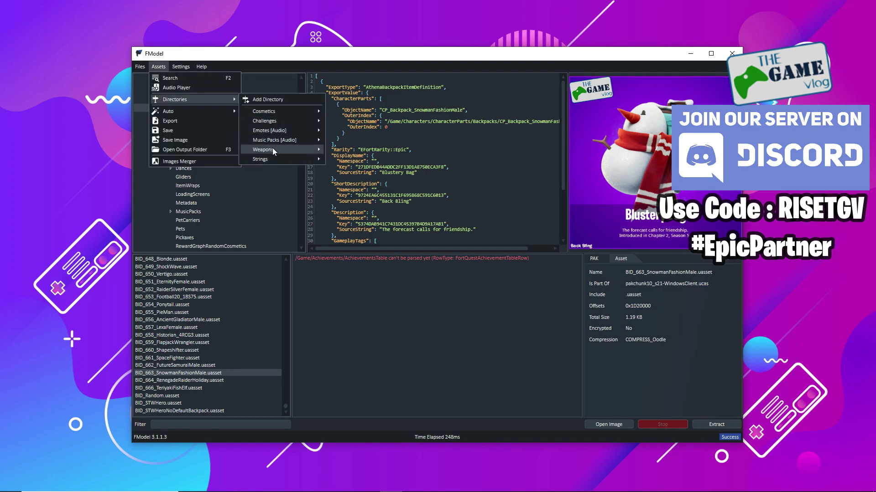
pyautogui.moveTo(273, 131)
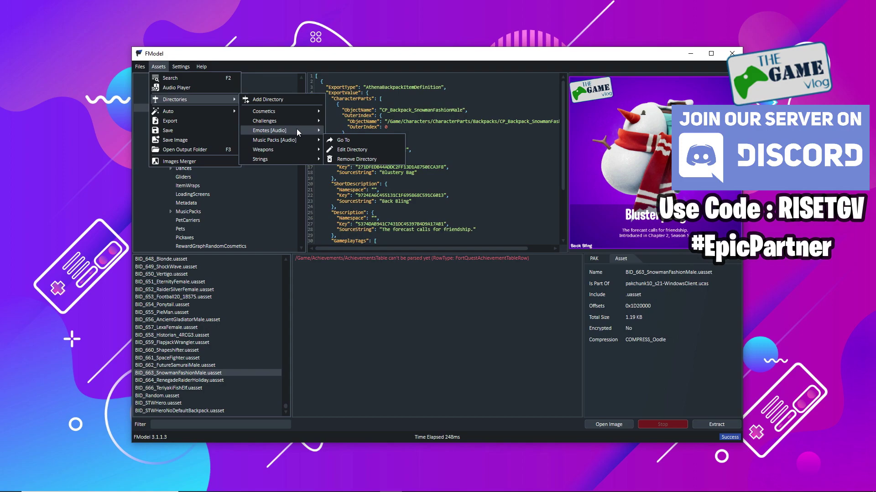
pyautogui.click(336, 124)
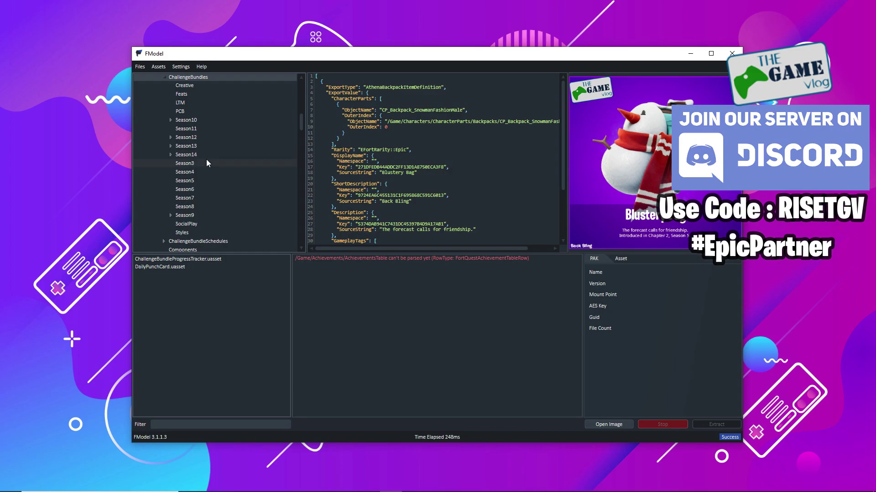
pyautogui.scroll(3, 194, 152)
pyautogui.scroll(10, 157, 98)
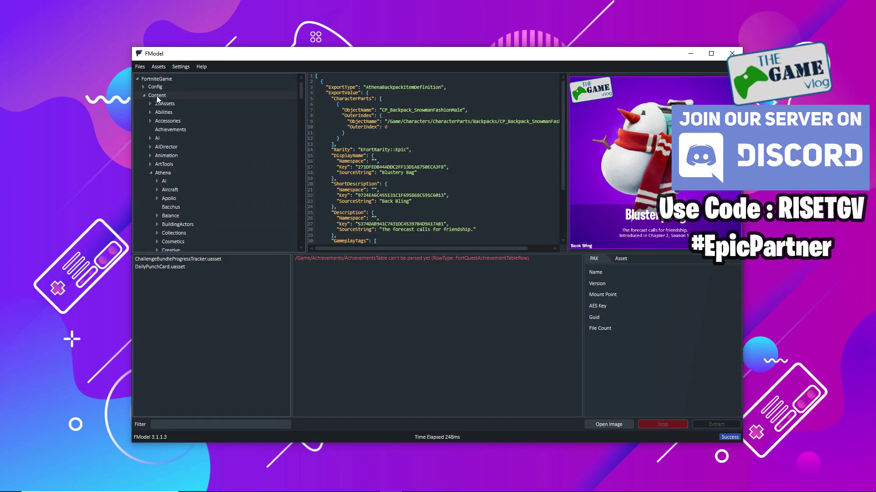
# Step: Collapse Content, expand Plugins, and list EOSRTCVideo.uplugin in the EOSRTCVideo folder
pyautogui.click(144, 102)
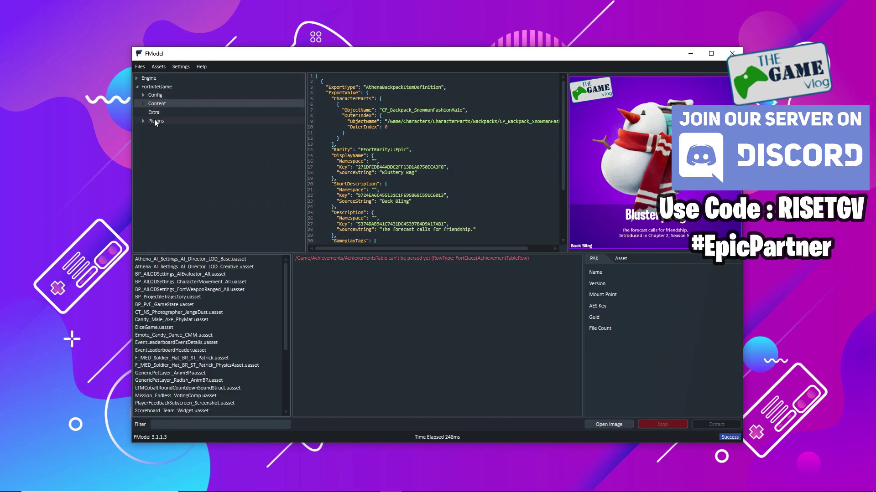
pyautogui.doubleClick(155, 120)
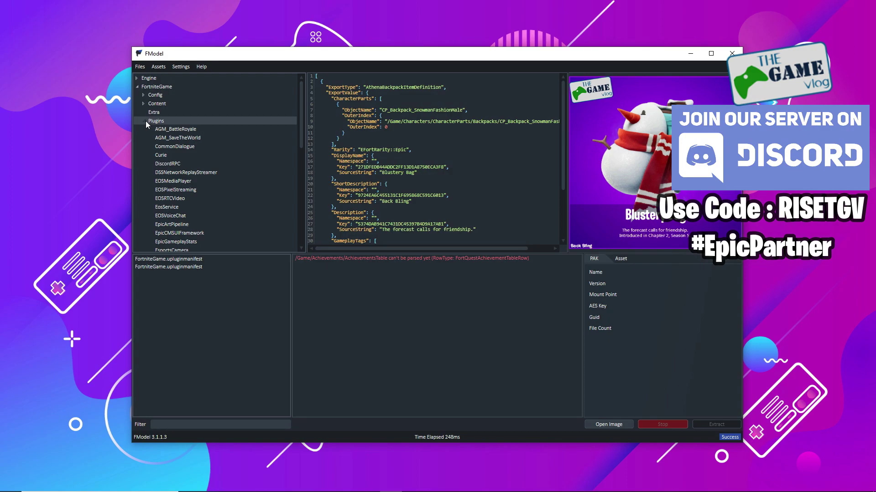
pyautogui.click(158, 67)
pyautogui.moveTo(215, 99)
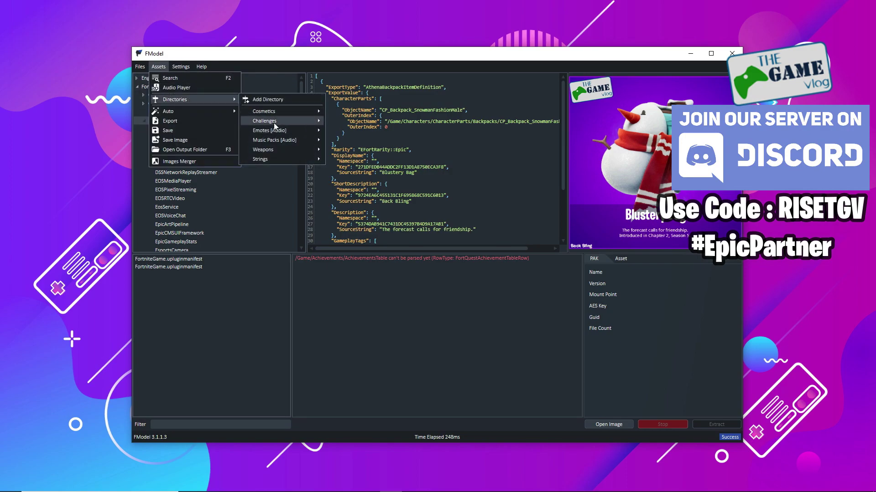
pyautogui.click(222, 198)
pyautogui.scroll(-3, 187, 160)
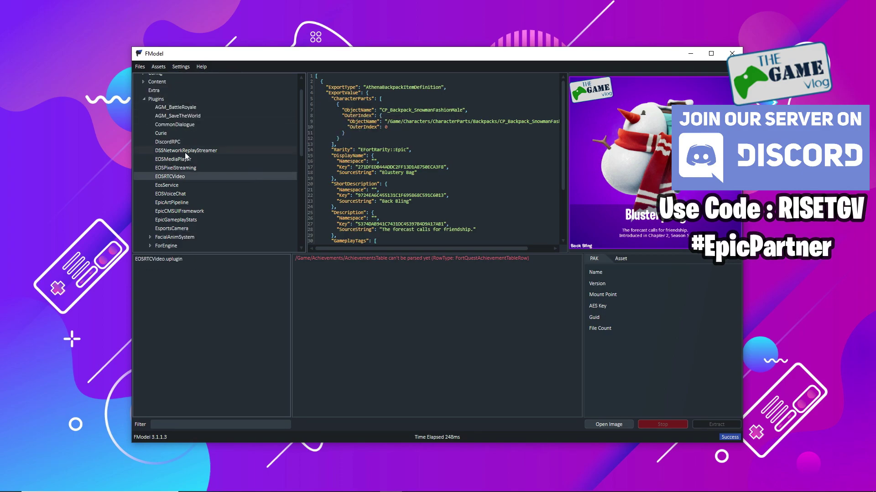
pyautogui.scroll(-5, 181, 183)
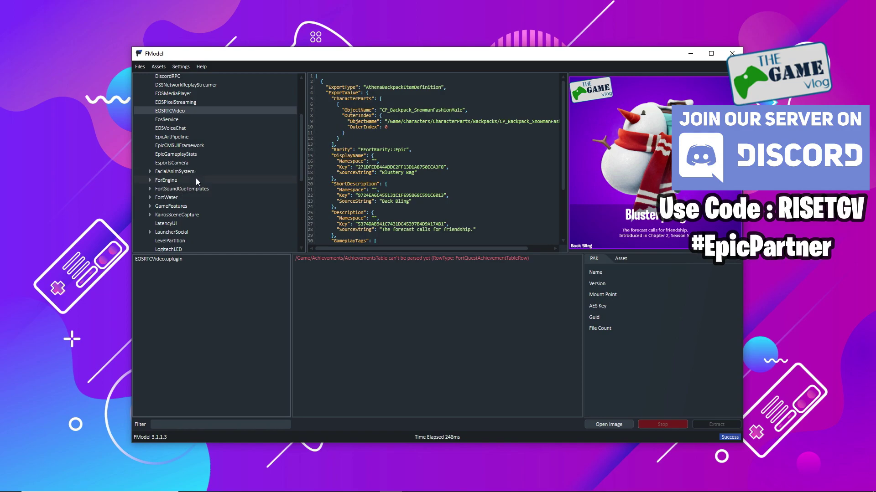
# Step: Expand ChallengeBundles and open the Season14 challenge bundles folder
pyautogui.scroll(5, 194, 189)
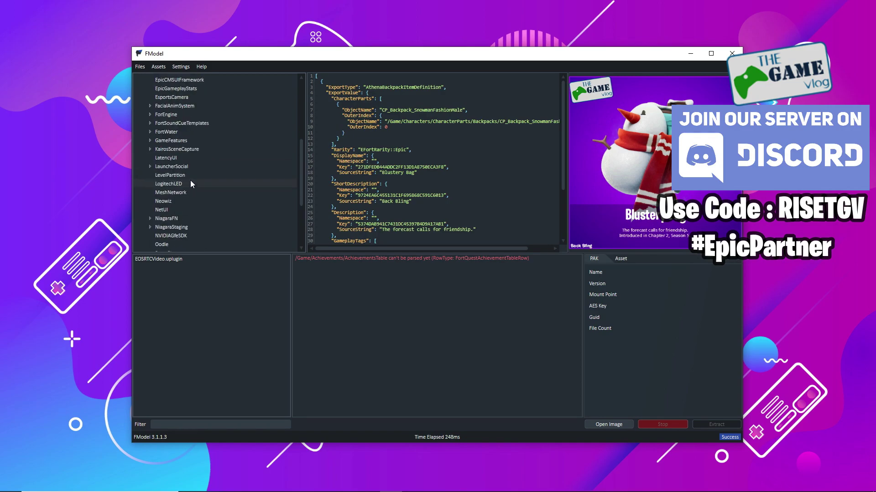
pyautogui.doubleClick(198, 204)
pyautogui.scroll(-3, 196, 184)
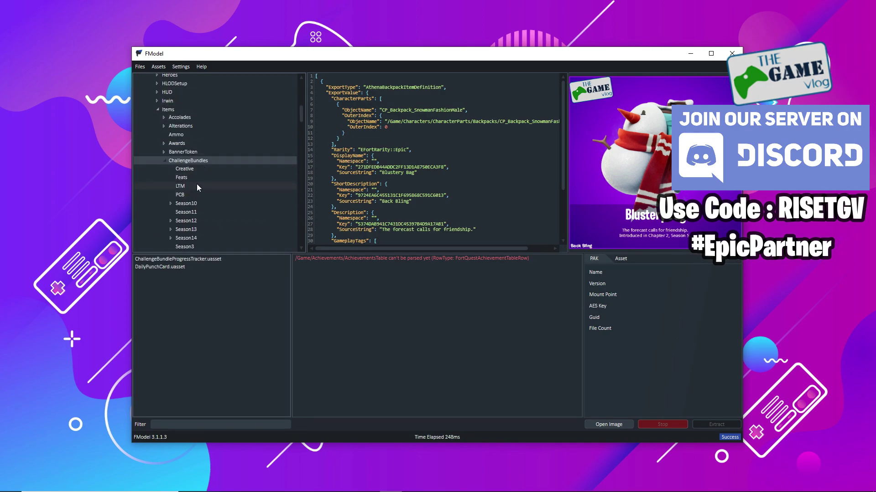
pyautogui.doubleClick(194, 193)
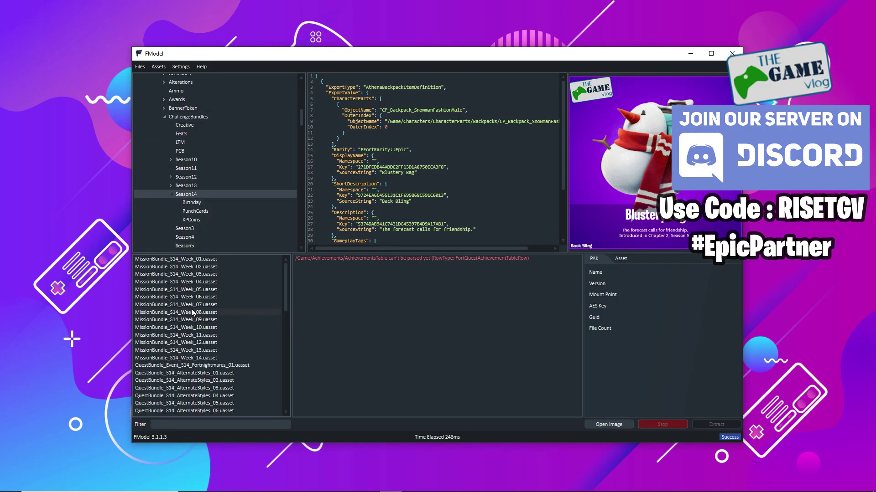
# Step: Load MissionBundle_S14_Week_14, then Week_13, and view its challenge image enlarged before closing it
pyautogui.doubleClick(189, 358)
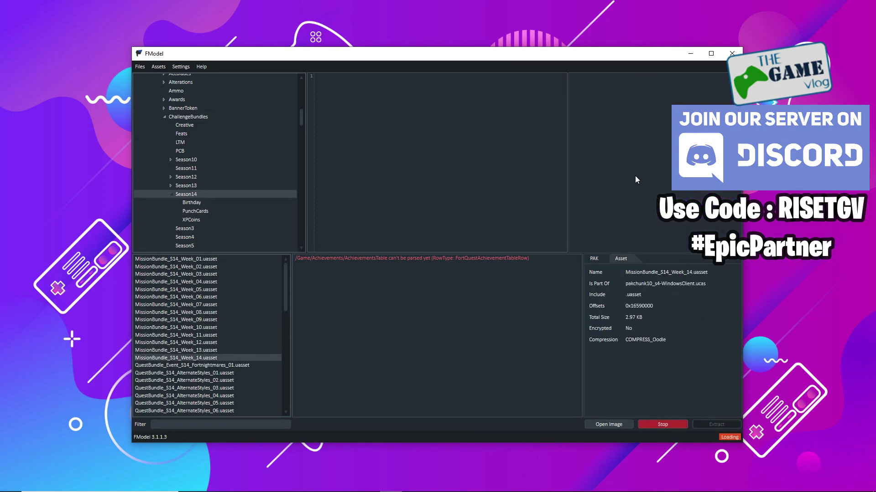
pyautogui.doubleClick(182, 351)
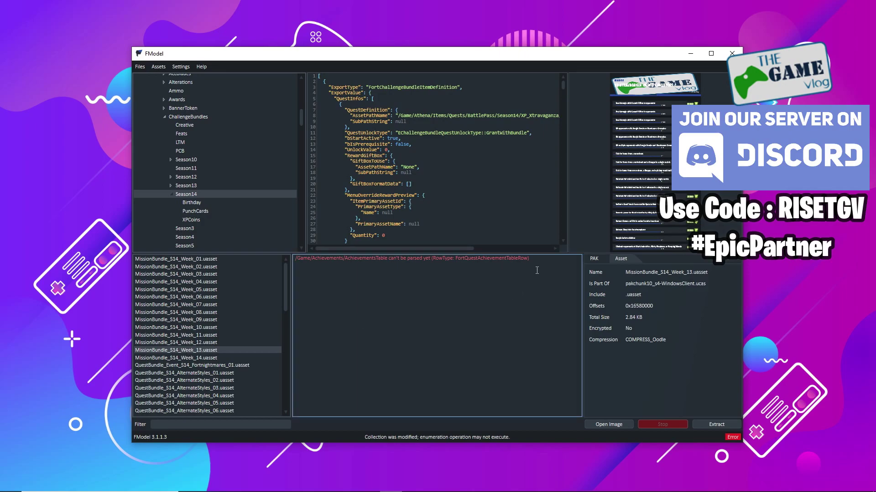
pyautogui.click(681, 195)
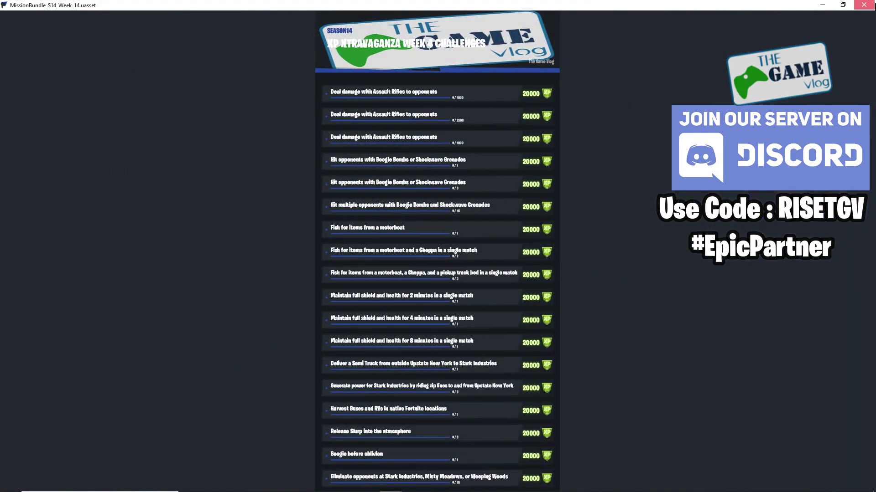
pyautogui.click(863, 5)
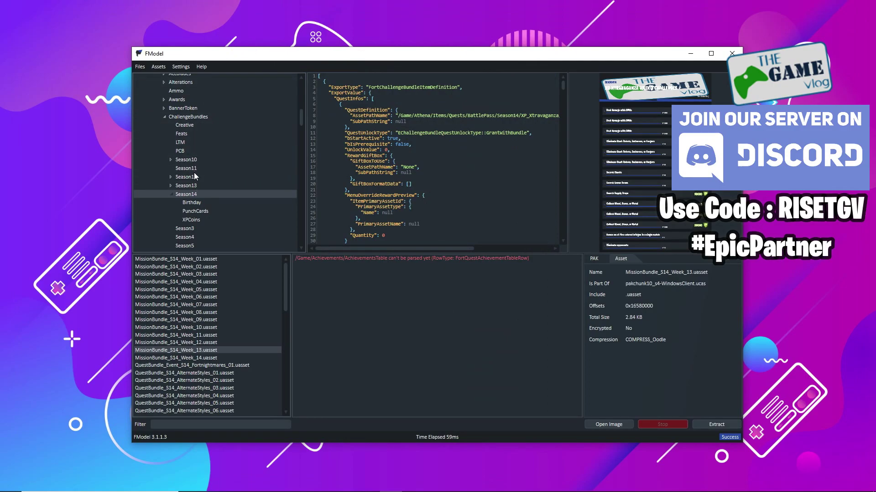
pyautogui.scroll(3, 190, 145)
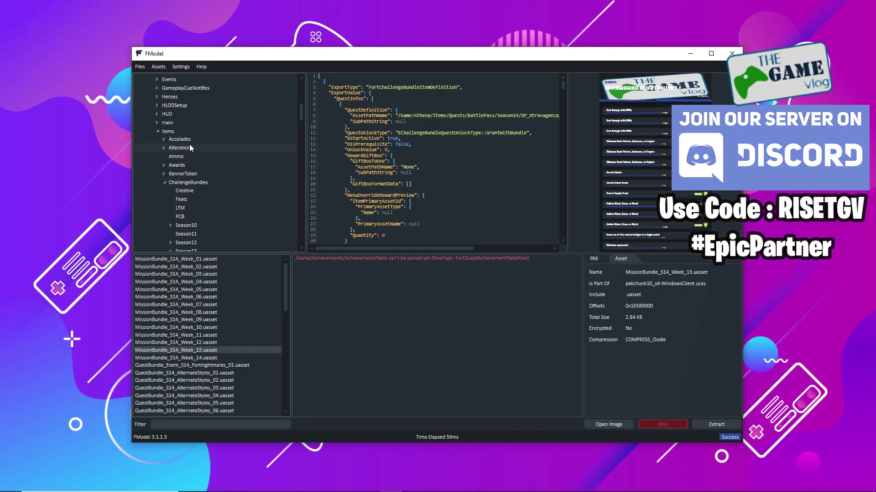
# Step: Collapse ChallengeBundles and drill through Plugins > GameFeatures > BattlepassS15 > Content > Items to QuestBundles
pyautogui.doubleClick(179, 185)
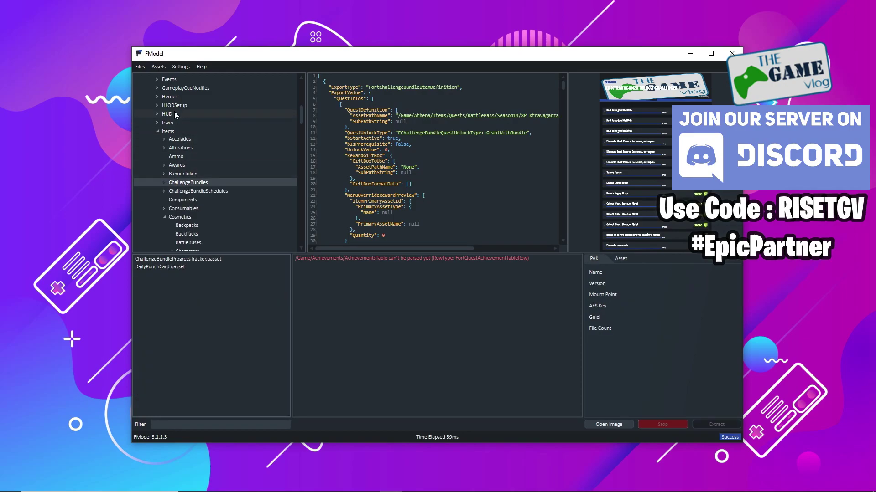
pyautogui.press('Left')
pyautogui.press('Left')
pyautogui.press('Left')
pyautogui.press('Left')
pyautogui.press('Left')
pyautogui.press('Left')
pyautogui.press('Left')
pyautogui.press('Left')
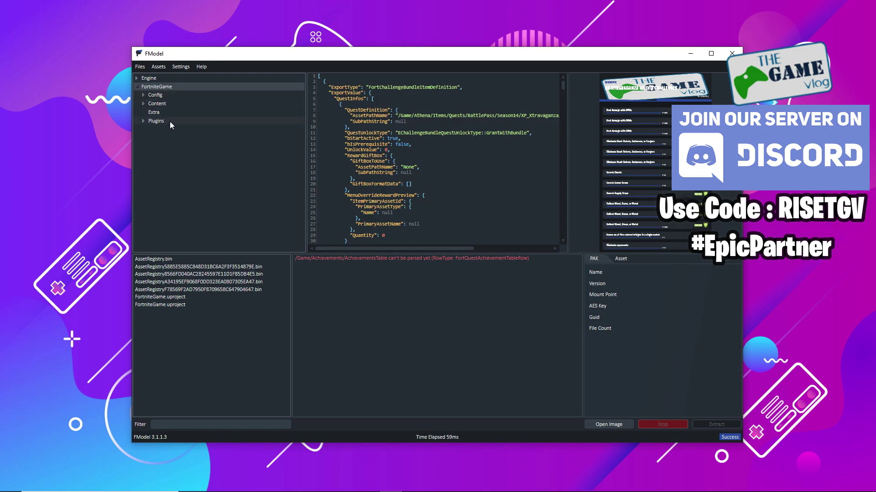
pyautogui.doubleClick(170, 121)
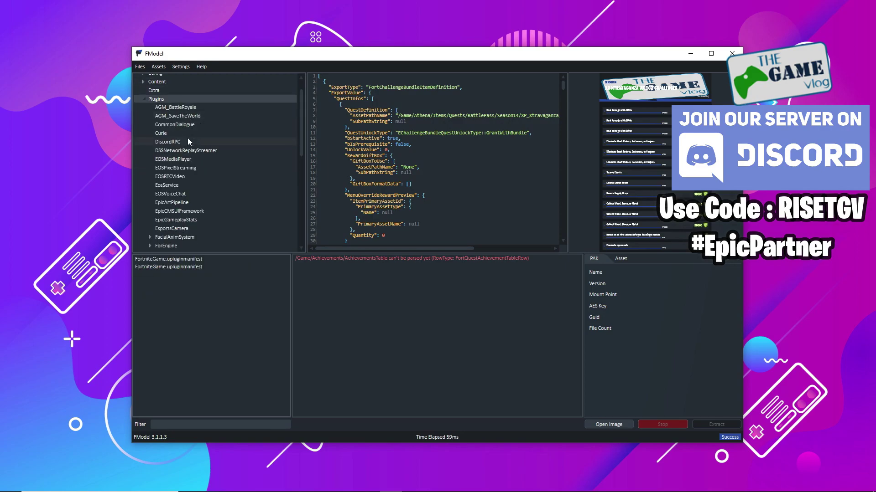
pyautogui.scroll(-4, 187, 137)
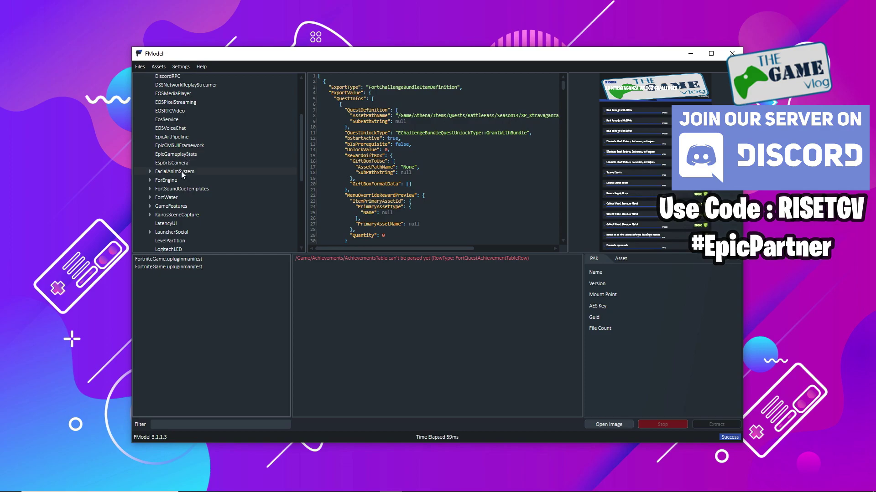
pyautogui.doubleClick(174, 205)
pyautogui.scroll(-2, 206, 207)
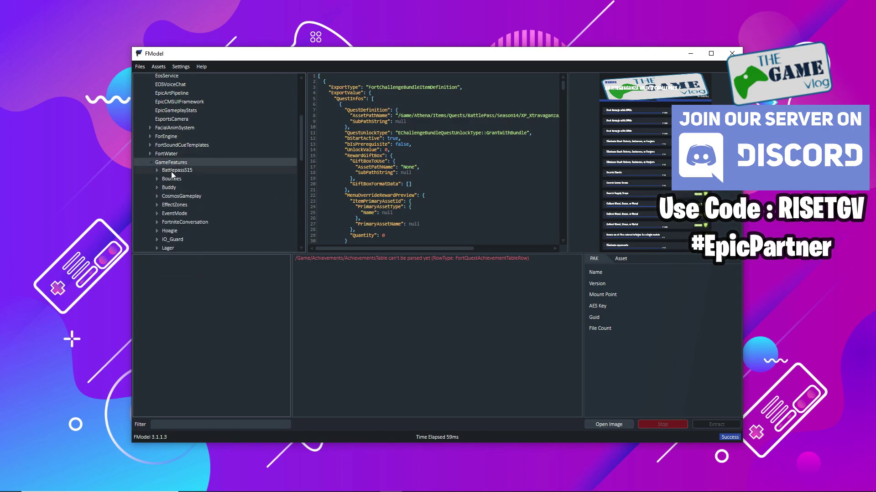
pyautogui.doubleClick(188, 173)
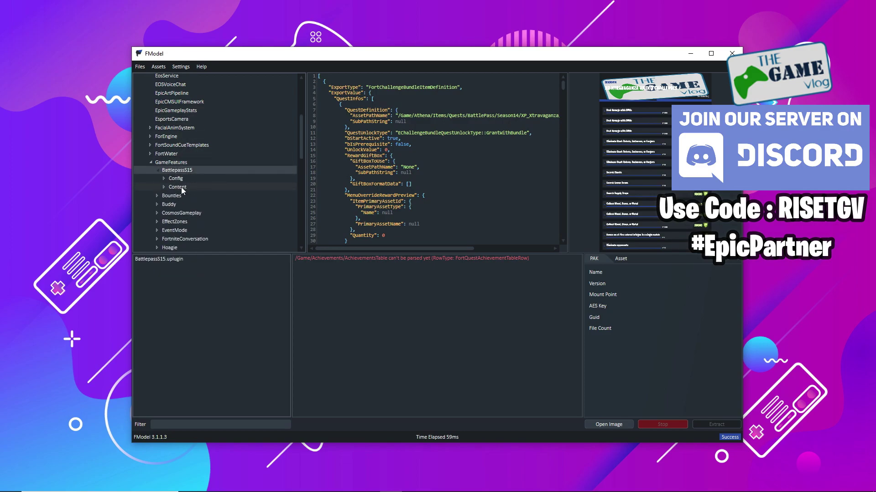
pyautogui.doubleClick(182, 187)
pyautogui.scroll(-1, 204, 201)
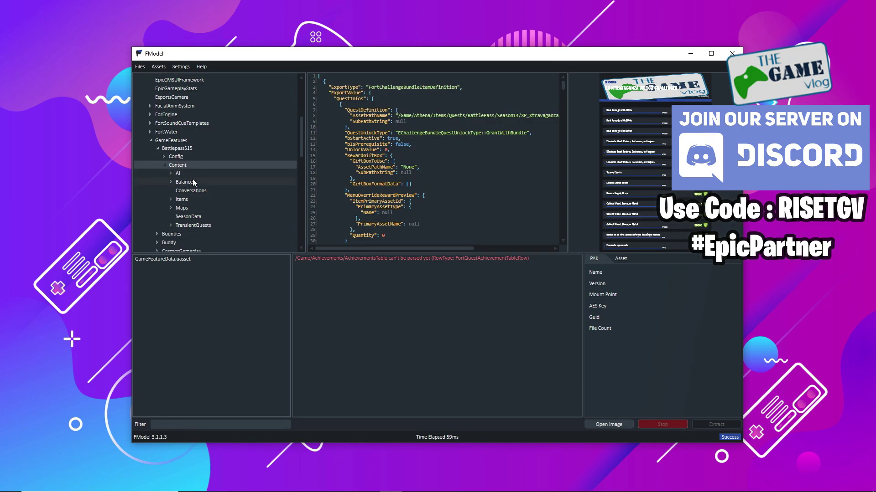
pyautogui.doubleClick(191, 200)
pyautogui.scroll(-2, 219, 214)
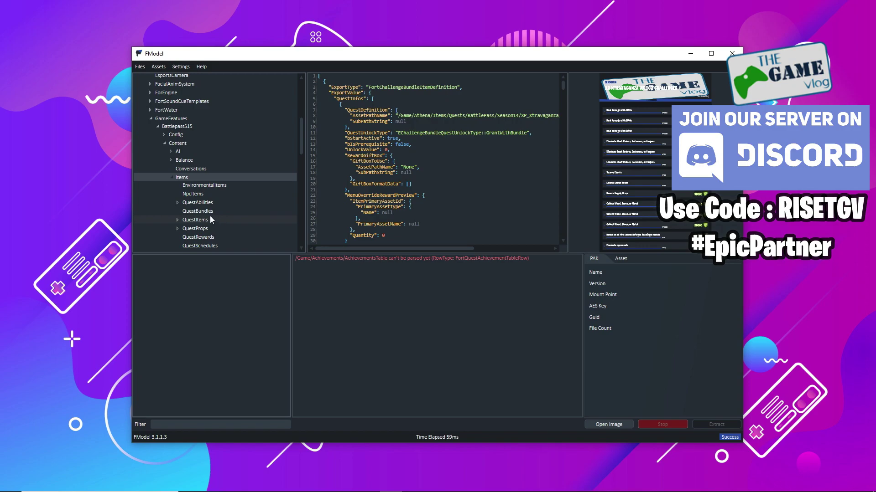
pyautogui.click(204, 189)
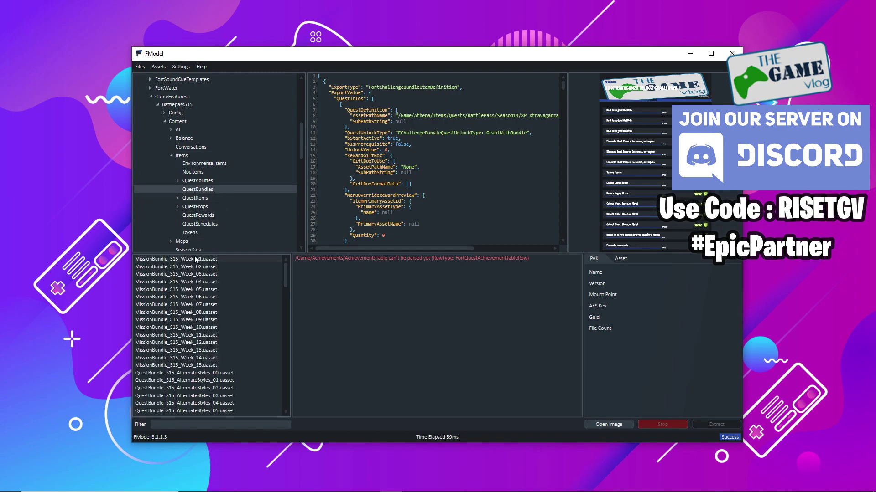
# Step: Preview the Week 01 and Week 02 mission bundles, viewing each quest image enlarged
pyautogui.doubleClick(193, 259)
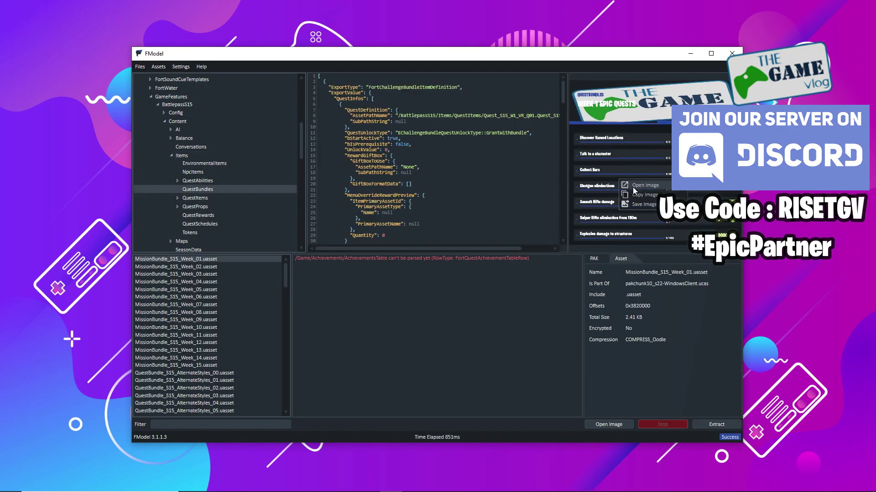
pyautogui.doubleClick(635, 188)
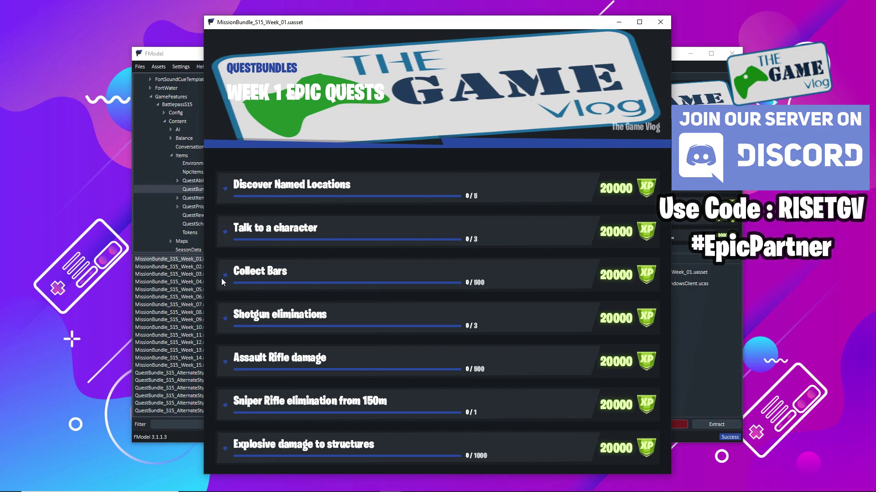
pyautogui.click(660, 22)
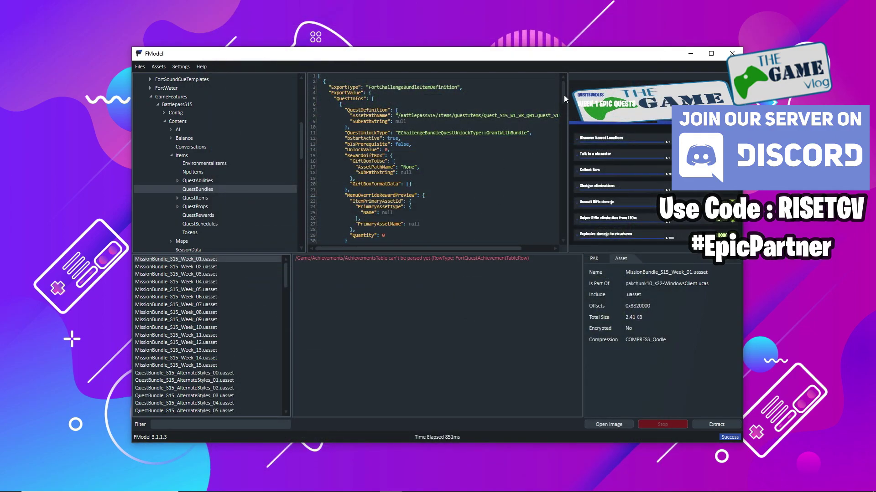
pyautogui.moveTo(564, 95); pyautogui.dragTo(565, 138)
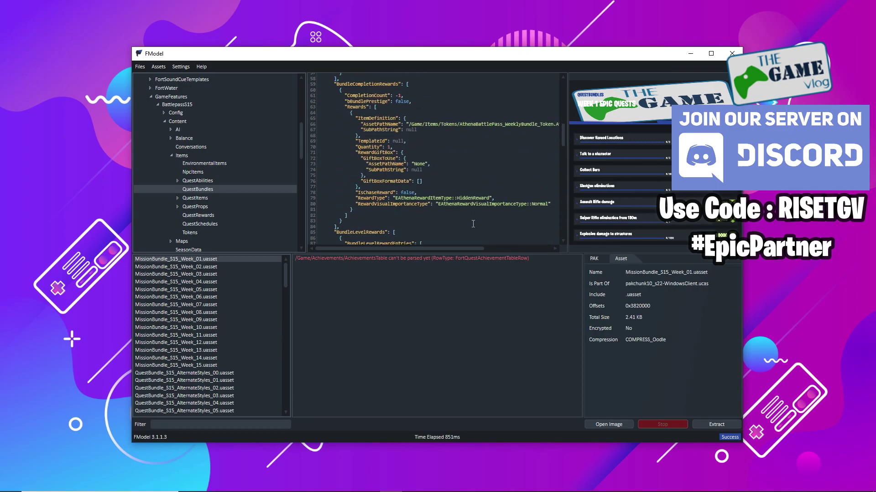
pyautogui.moveTo(472, 250)
pyautogui.mouseDown()
pyautogui.moveTo(522, 245)
pyautogui.moveTo(466, 246)
pyautogui.mouseUp()
pyautogui.doubleClick(198, 266)
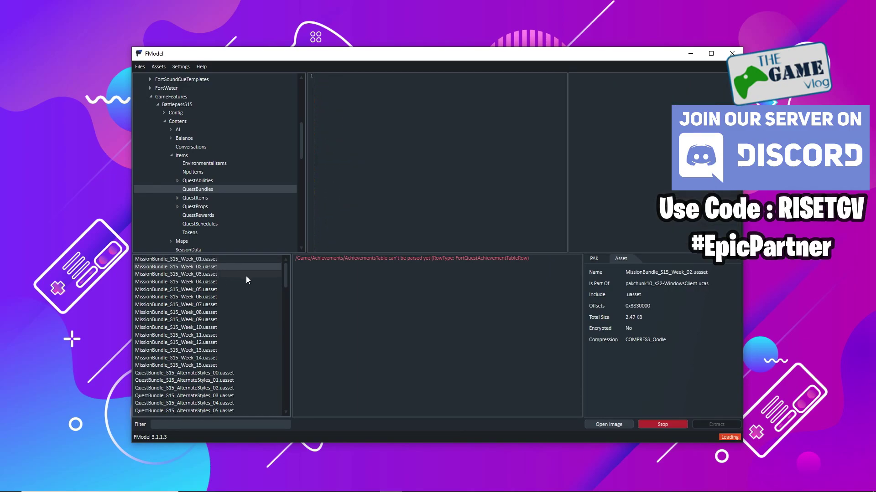
pyautogui.click(625, 167)
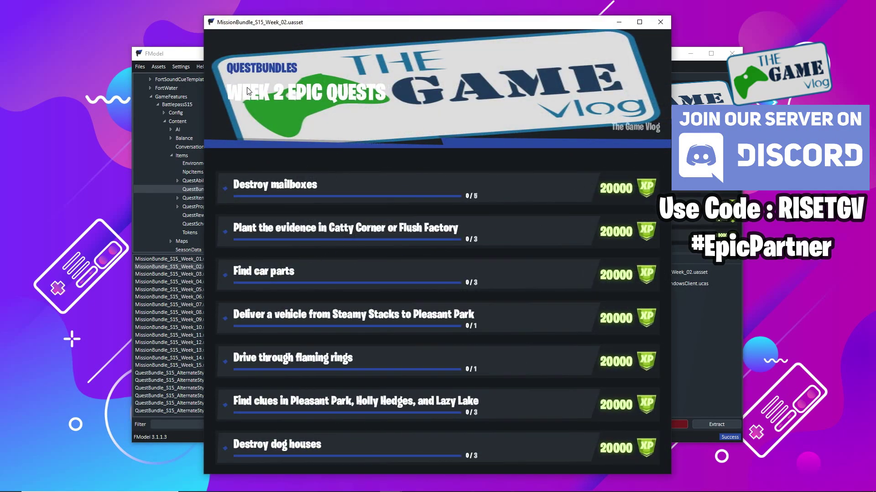
pyautogui.click(659, 22)
# Step: Load the Week 03 and Week 04 mission bundles and the AlternateStyles_00 and _01 quest bundles
pyautogui.doubleClick(199, 276)
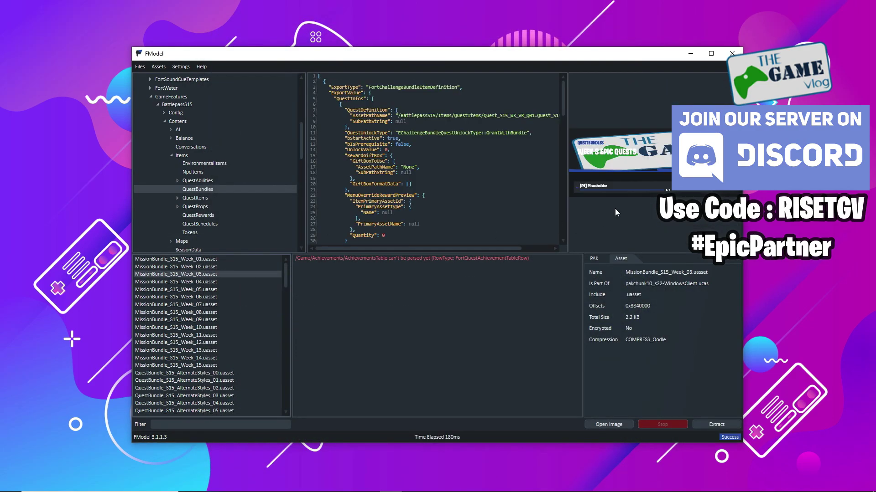
pyautogui.doubleClick(205, 281)
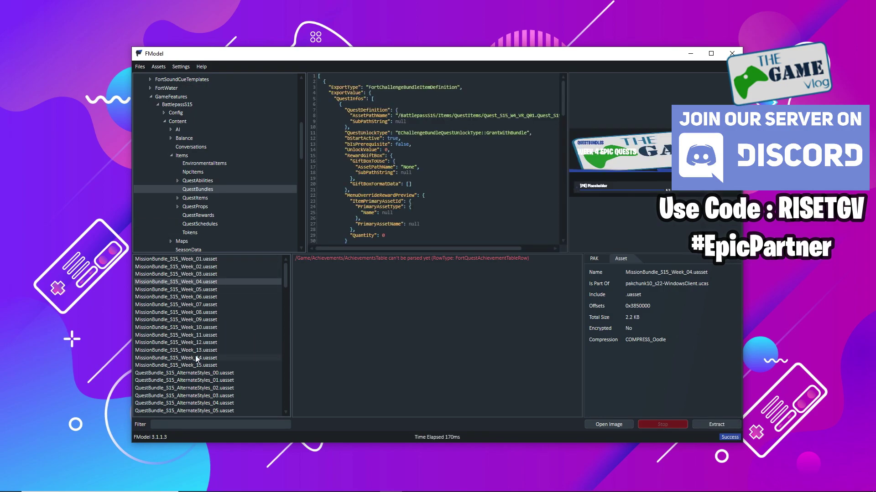
pyautogui.doubleClick(197, 372)
pyautogui.doubleClick(201, 379)
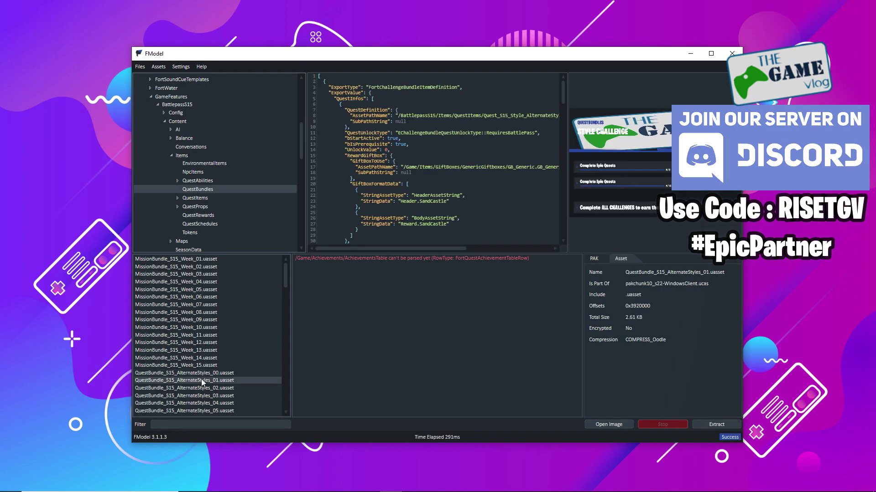
# Step: Jump to the Weapons folder via Assets > Directories and scroll through its file list
pyautogui.click(162, 67)
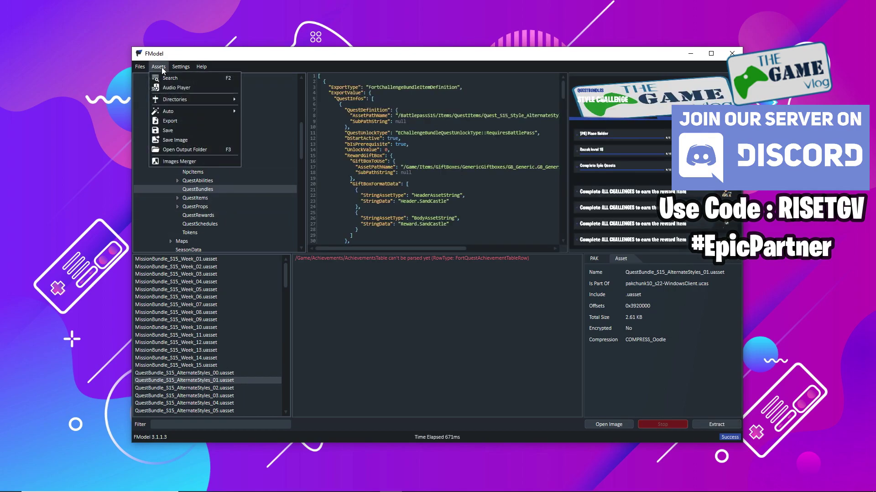
pyautogui.moveTo(173, 99)
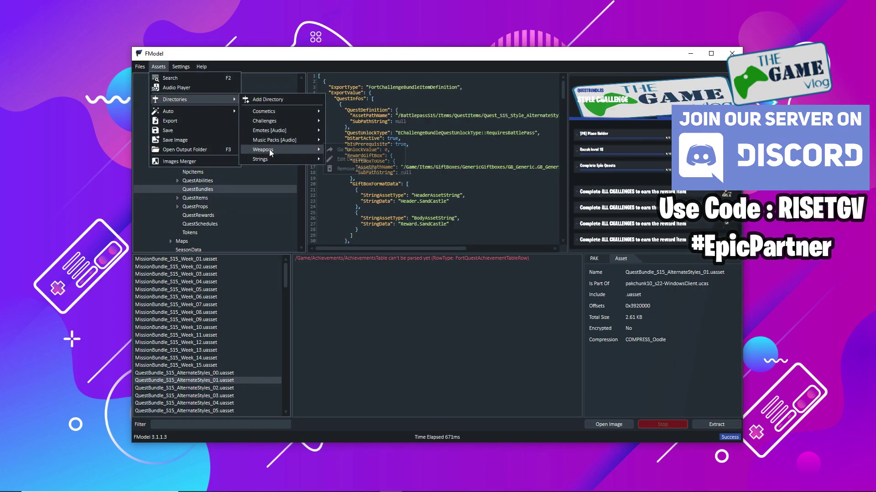
pyautogui.moveTo(270, 149)
pyautogui.click(341, 150)
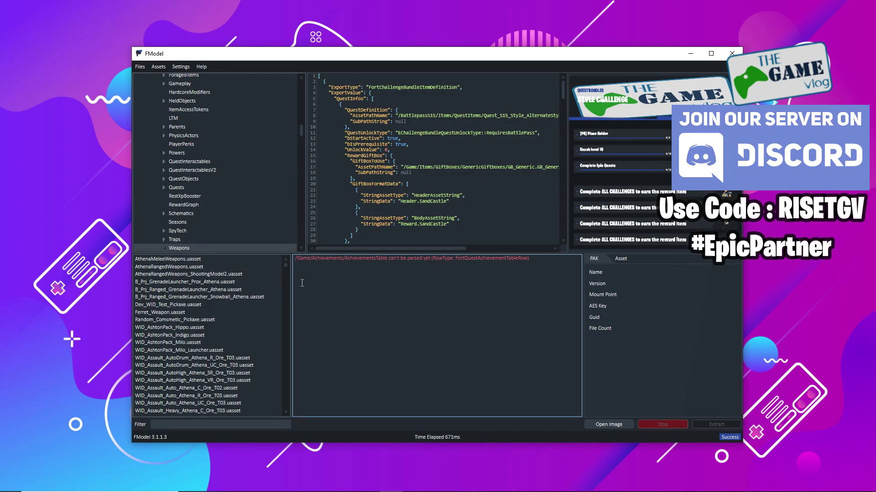
pyautogui.moveTo(286, 266); pyautogui.dragTo(281, 398)
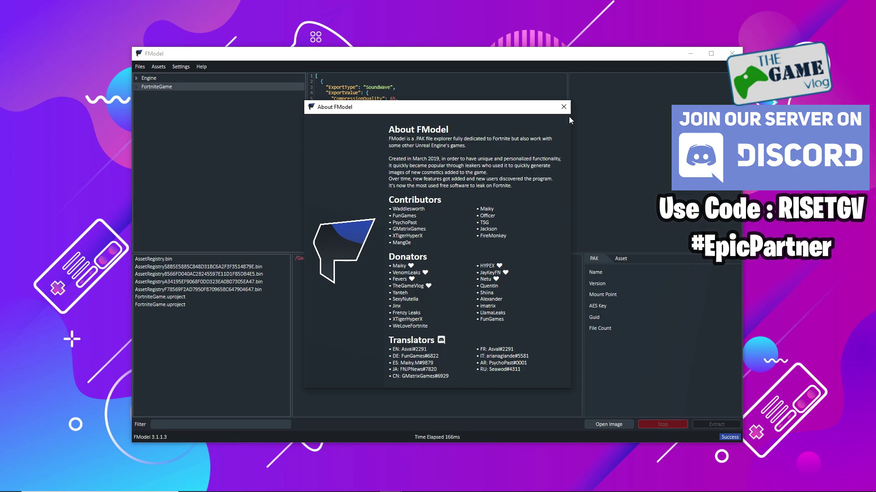
# Step: Close the About dialog and open the FModel Discord server invite in the browser
pyautogui.click(564, 106)
pyautogui.click(202, 67)
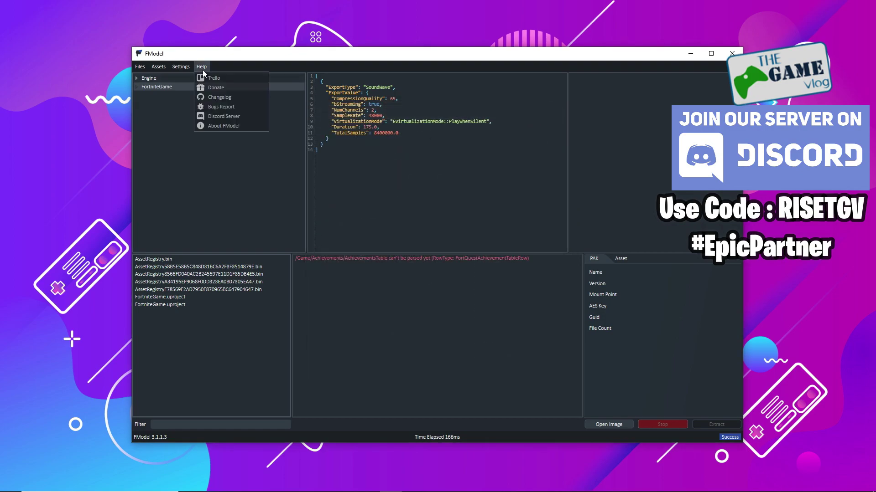
pyautogui.click(222, 118)
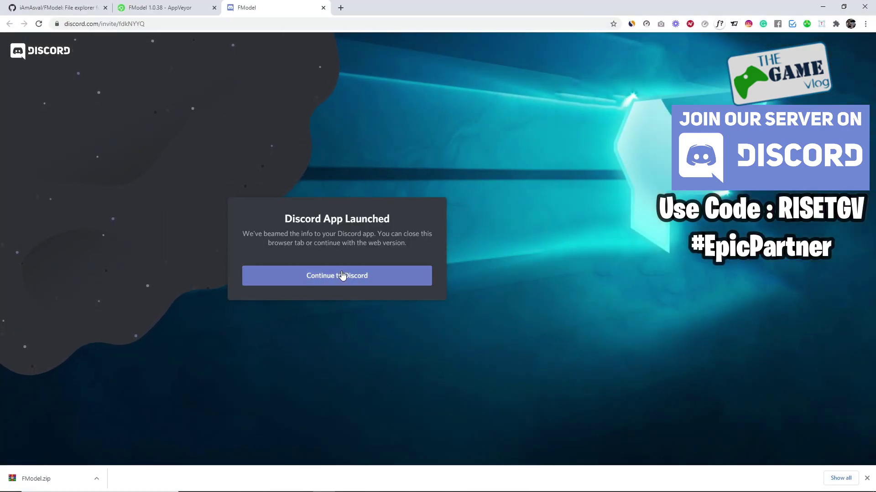
pyautogui.click(170, 27)
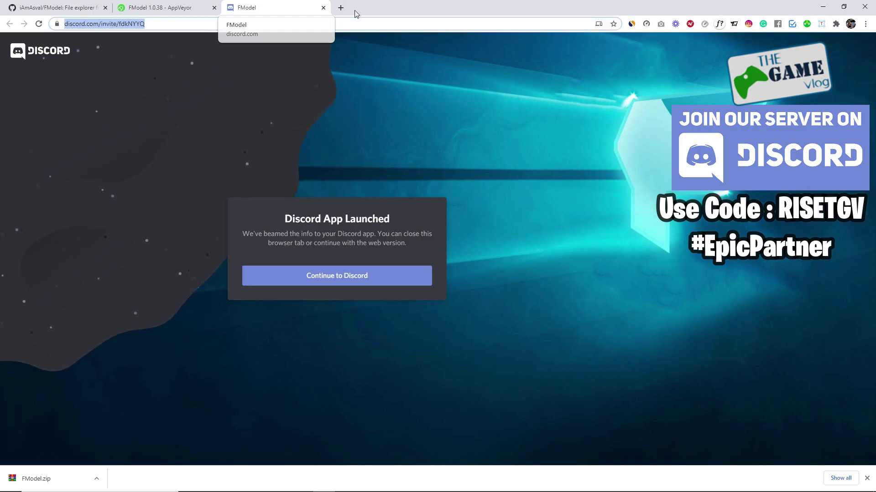
# Step: Back in FModel, set loading mode to Modified Files and load packages against the .fbkp backup
pyautogui.click(864, 8)
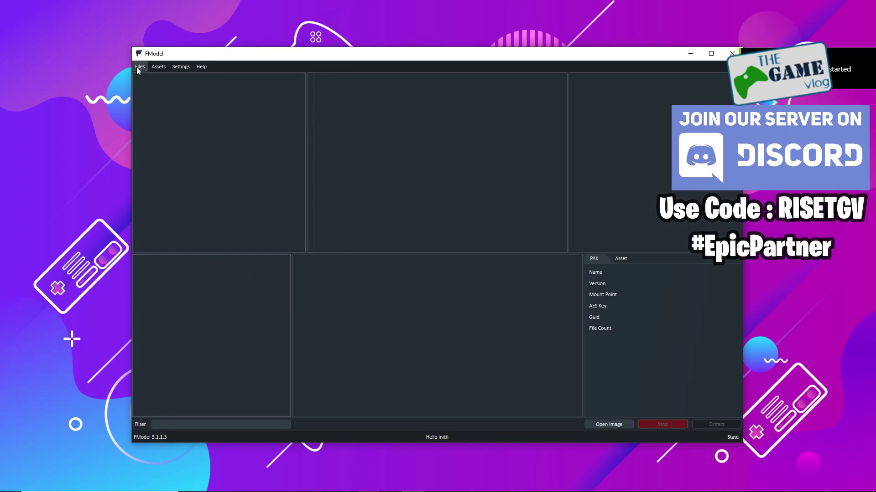
pyautogui.click(138, 66)
pyautogui.moveTo(155, 78)
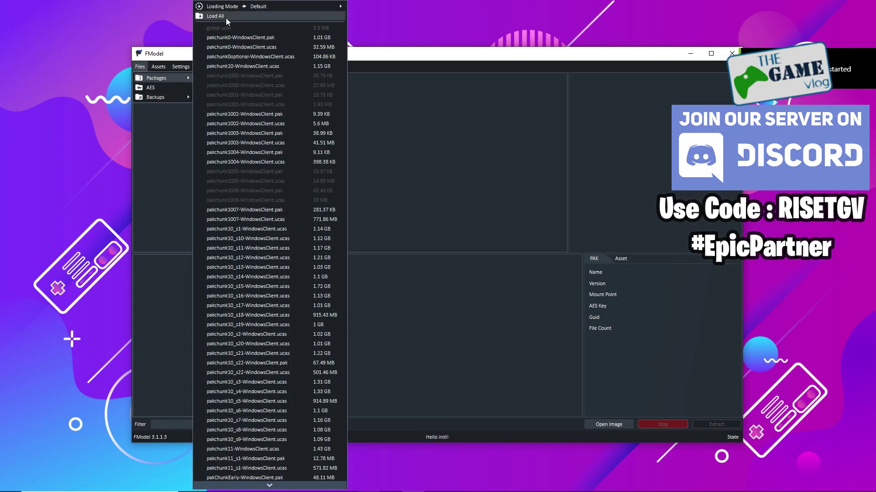
pyautogui.moveTo(255, 7)
pyautogui.click(374, 27)
pyautogui.click(228, 69)
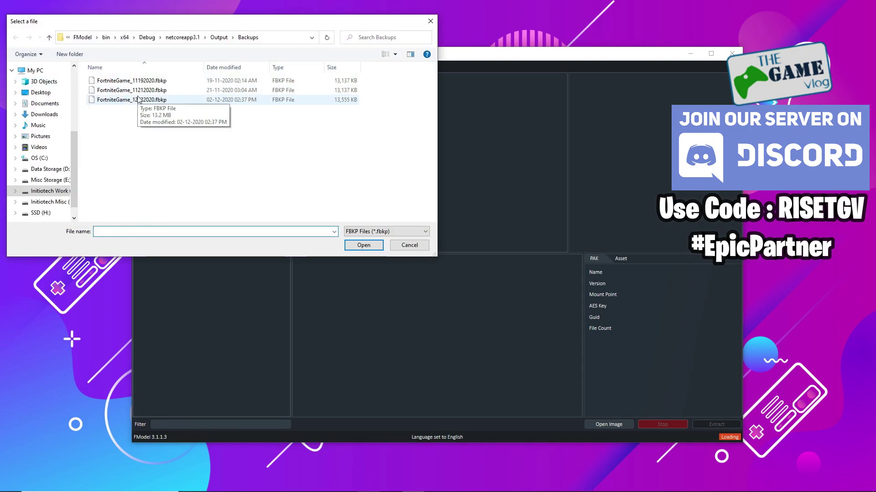
pyautogui.doubleClick(137, 93)
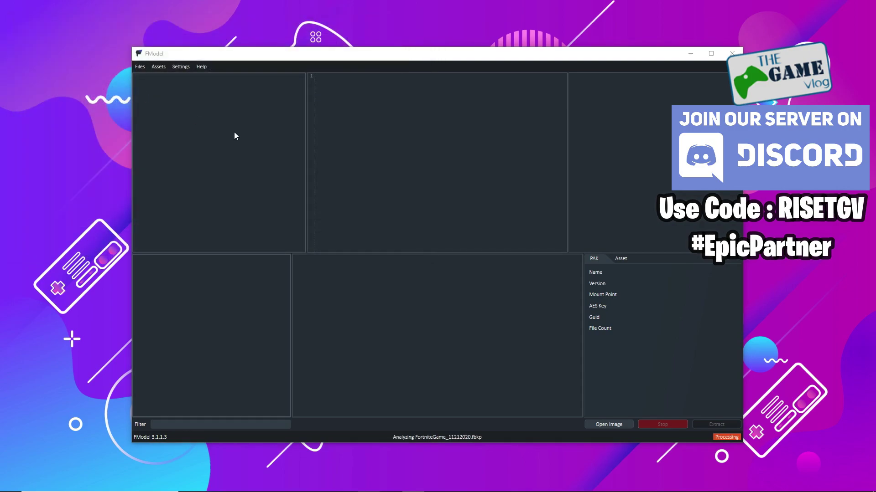
# Step: Look through the Files and Settings menus, then dismiss them
pyautogui.click(140, 67)
pyautogui.click(152, 115)
pyautogui.click(181, 67)
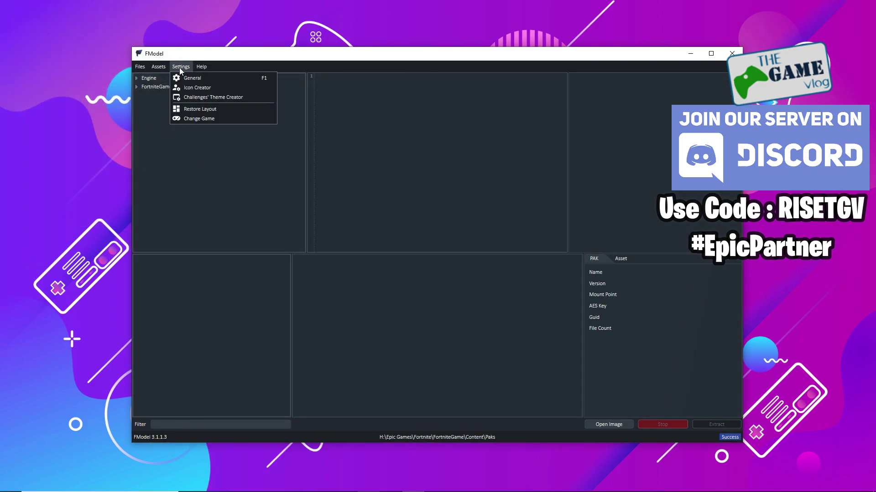
pyautogui.click(362, 191)
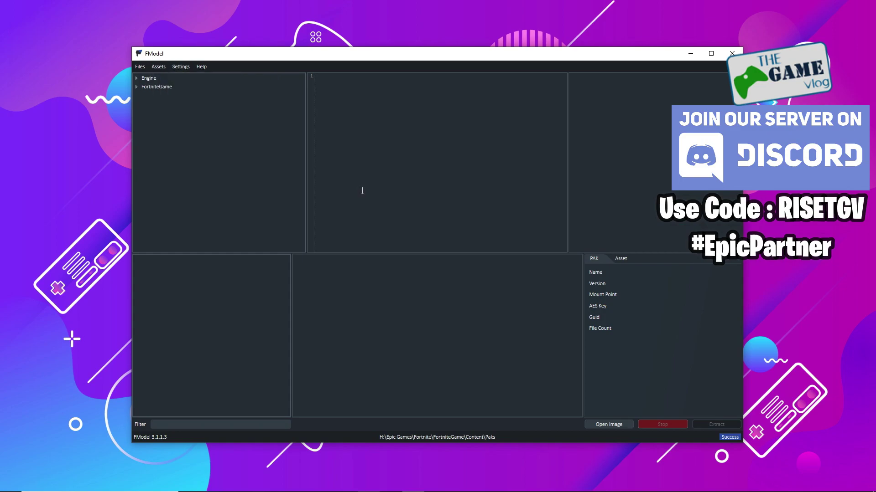
pyautogui.click(533, 266)
# Step: Jump to Items/Cosmetics and preview the BannerToken_067_S15_Shapeshifter asset
pyautogui.click(159, 67)
pyautogui.click(355, 117)
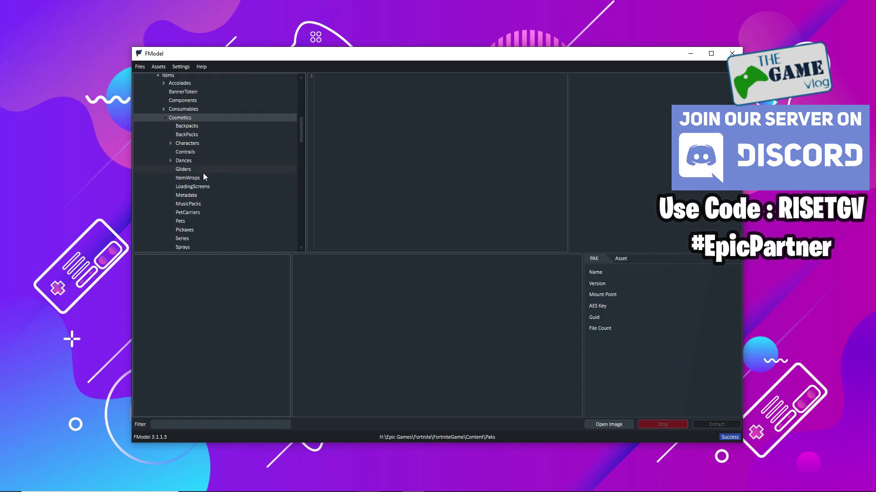
pyautogui.scroll(-2, 199, 170)
pyautogui.scroll(-6, 197, 198)
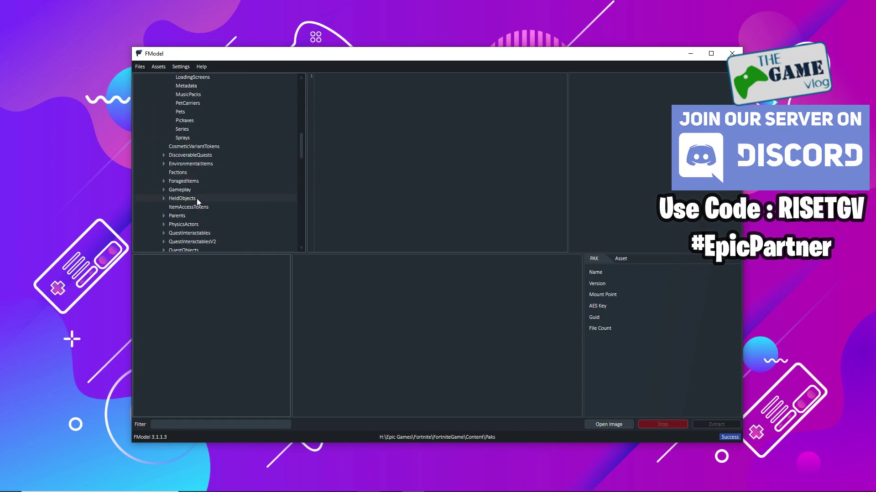
pyautogui.scroll(-3, 188, 184)
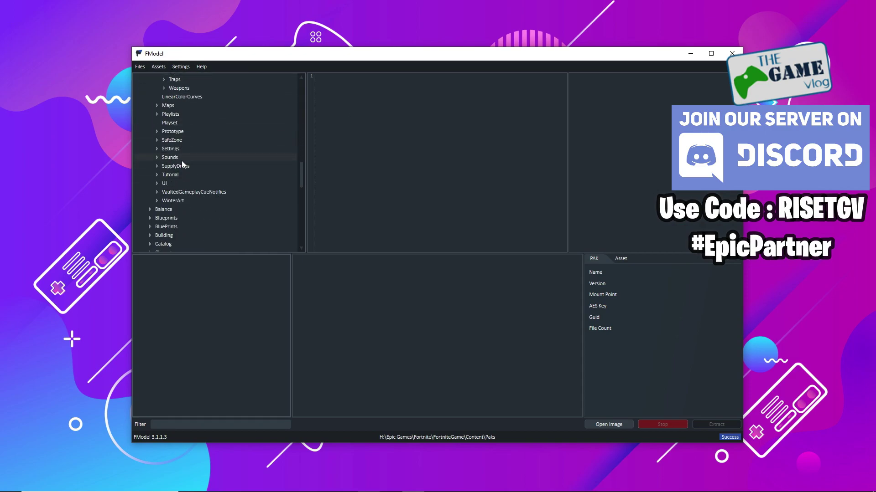
pyautogui.scroll(5, 196, 169)
pyautogui.scroll(3, 195, 168)
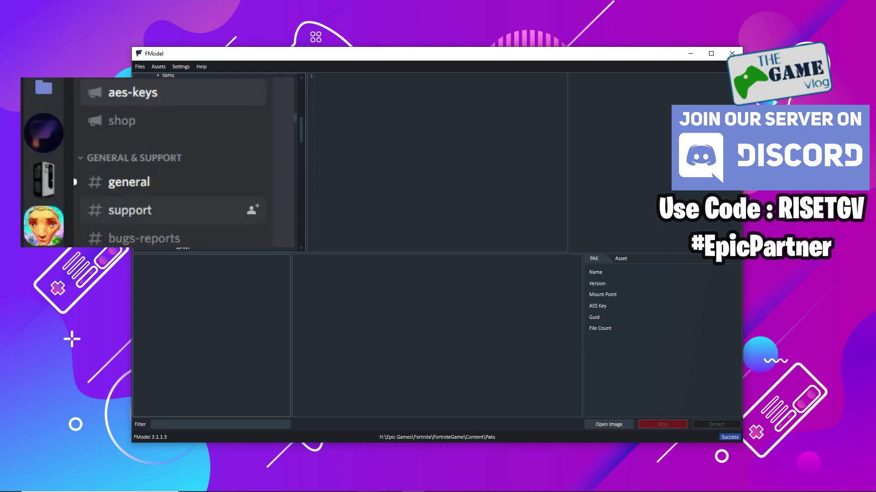
pyautogui.doubleClick(215, 265)
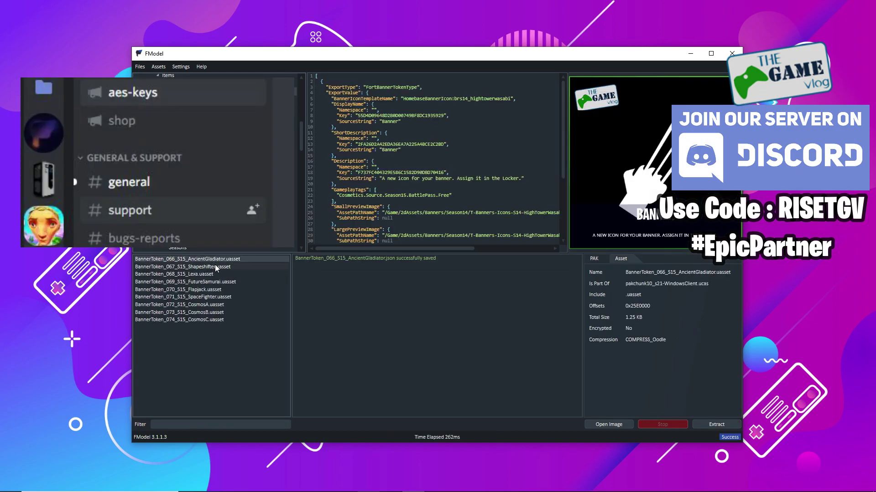
# Step: In CosmeticVariantTokens, preview the Kratos token VTID_837_M_Historian_StyleB enlarged, then VTID_838
pyautogui.click(183, 109)
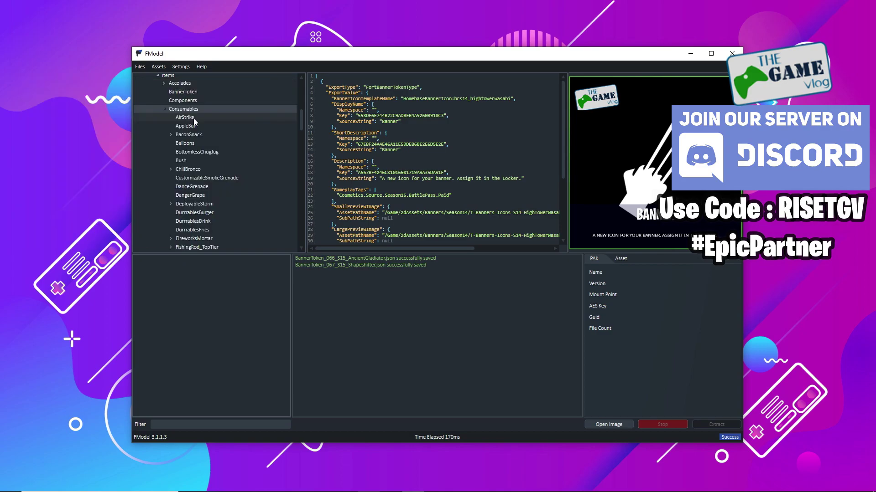
pyautogui.doubleClick(170, 112)
pyautogui.click(180, 117)
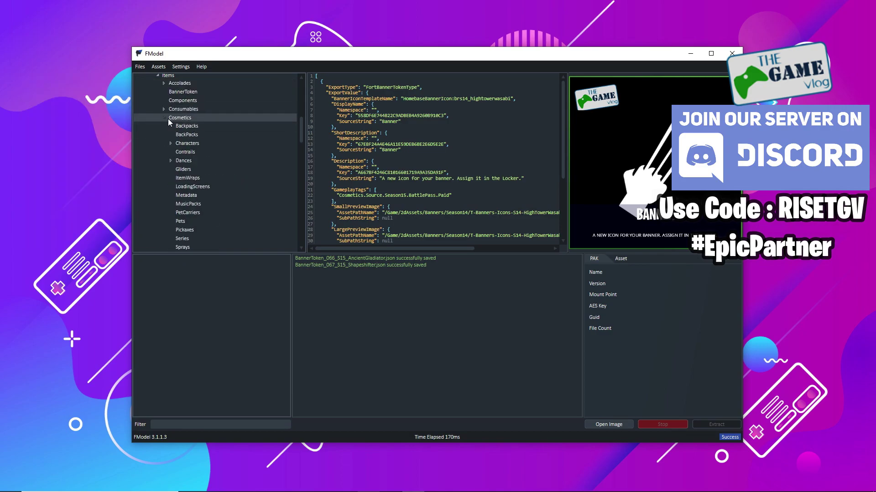
pyautogui.click(165, 118)
pyautogui.click(194, 126)
pyautogui.doubleClick(195, 259)
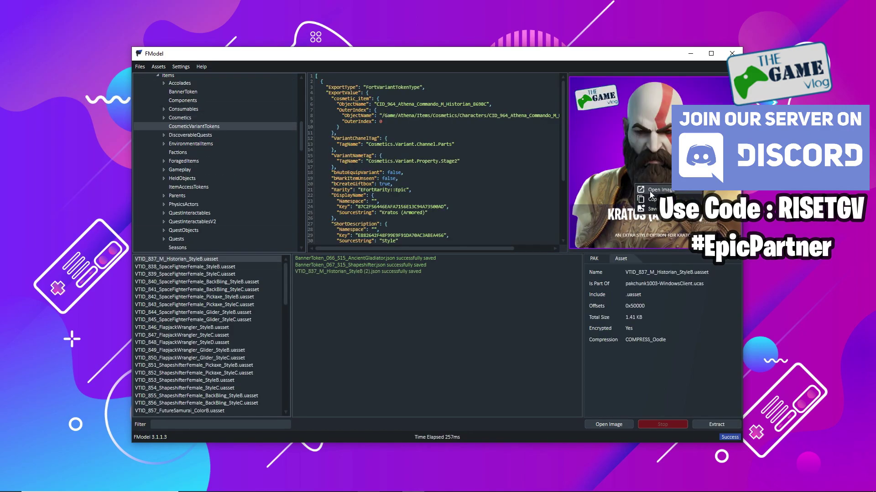
pyautogui.doubleClick(659, 236)
pyautogui.click(551, 122)
pyautogui.click(185, 267)
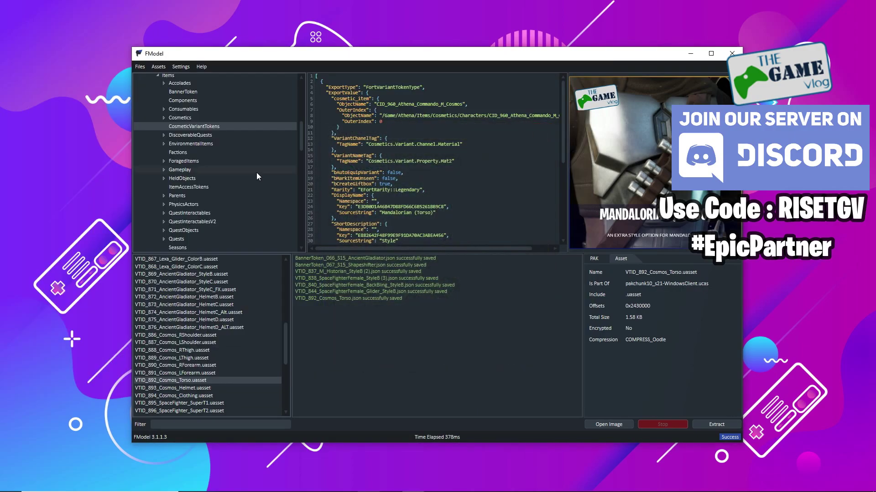
# Step: Expand Weapons > Vehicles and load vehicle weapon assets, including M_Fuel_Flames from ValetPool
pyautogui.scroll(-1, 197, 214)
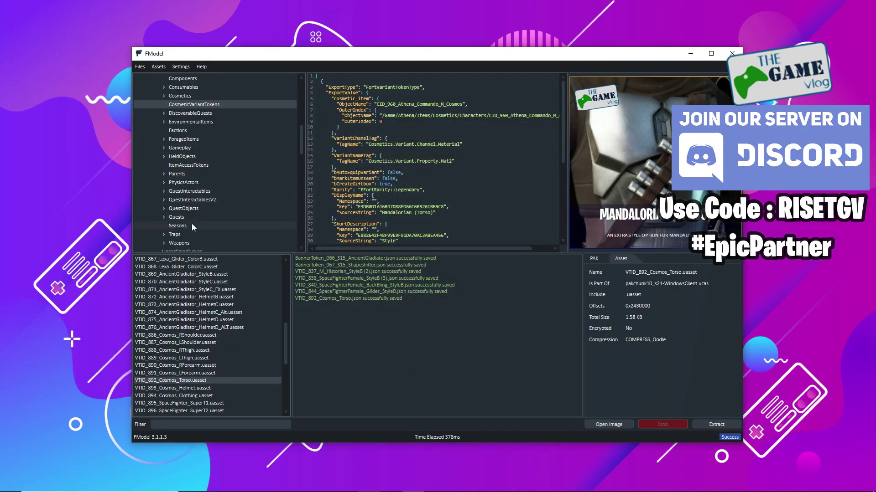
pyautogui.click(192, 227)
pyautogui.scroll(-2, 190, 209)
pyautogui.doubleClick(183, 199)
pyautogui.scroll(-1, 197, 212)
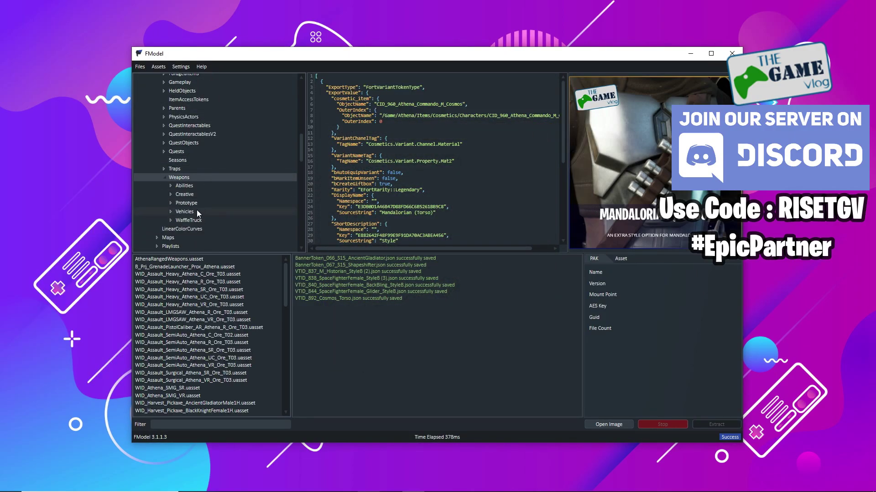
pyautogui.doubleClick(196, 212)
pyautogui.doubleClick(185, 259)
pyautogui.doubleClick(188, 267)
pyautogui.click(201, 220)
pyautogui.click(181, 259)
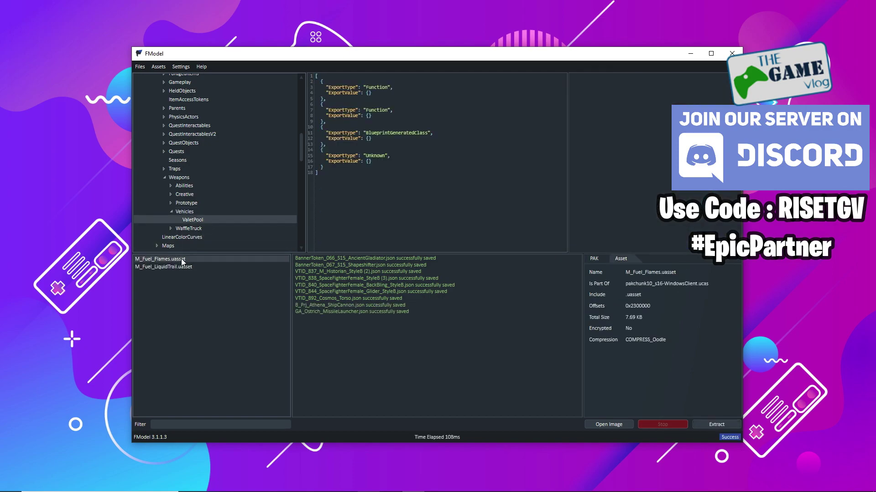
pyautogui.doubleClick(181, 258)
pyautogui.doubleClick(177, 194)
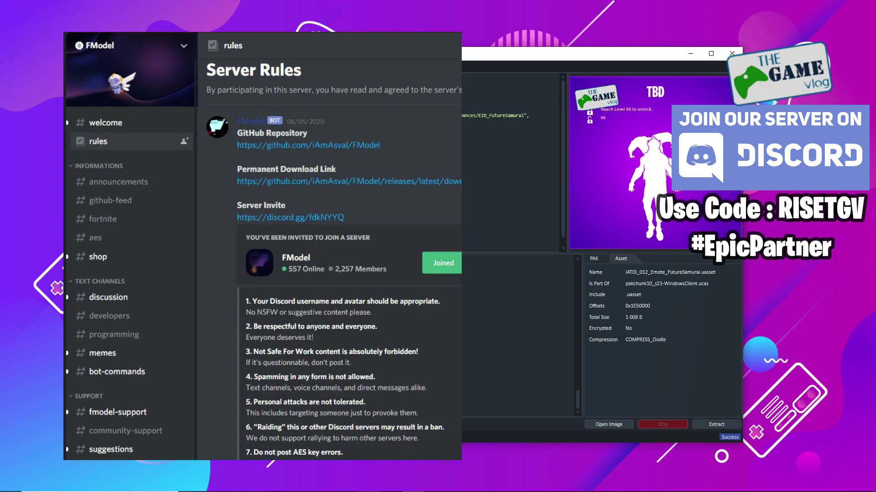
# Step: Open Catalog > DisplayAssets and load the TeriyakiFishElf1H, PolarLegendsBundle, VanGogh and EternitySub_Bundle assets
pyautogui.click(161, 99)
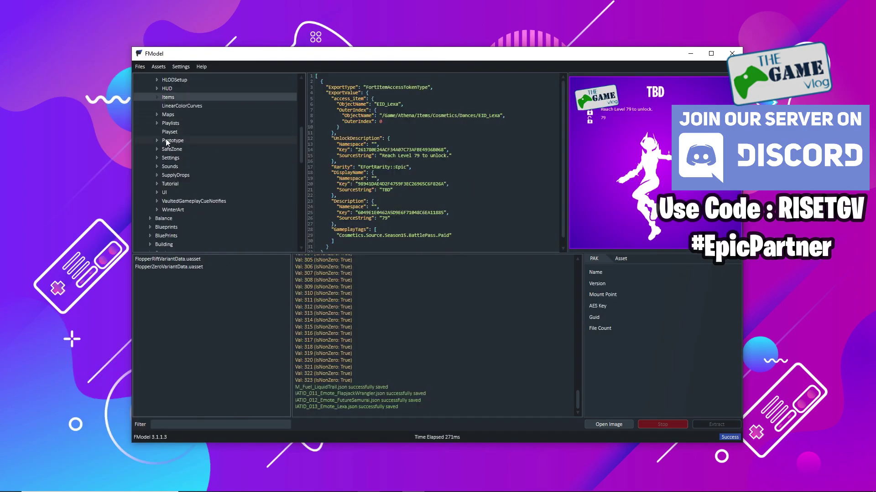
pyautogui.scroll(-3, 180, 160)
pyautogui.doubleClick(174, 188)
pyautogui.click(188, 195)
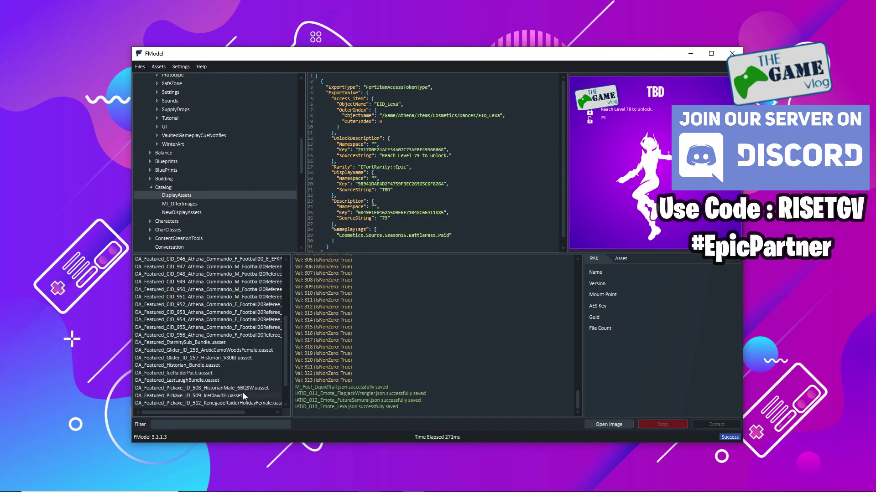
pyautogui.scroll(-2, 242, 392)
pyautogui.doubleClick(220, 387)
pyautogui.doubleClick(173, 396)
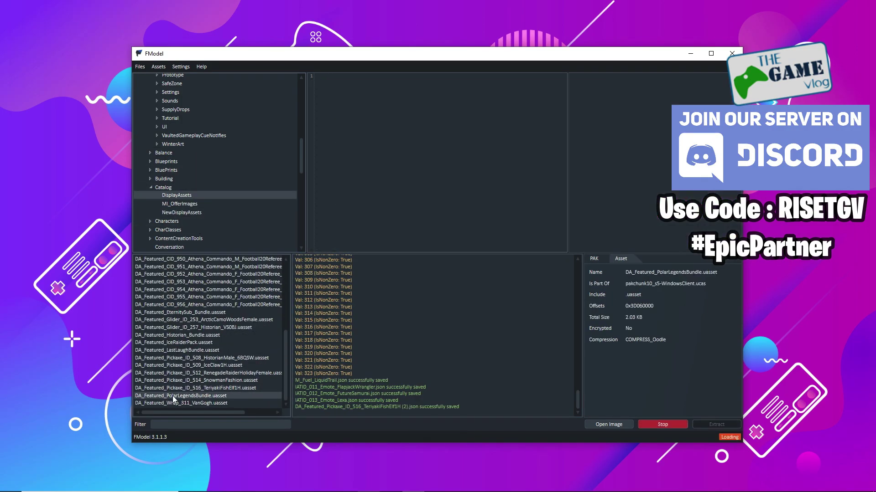
pyautogui.doubleClick(184, 404)
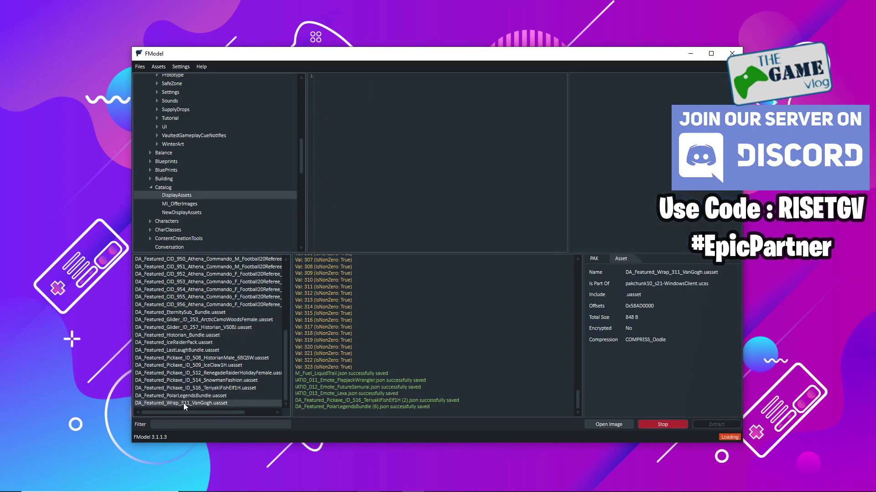
pyautogui.doubleClick(189, 314)
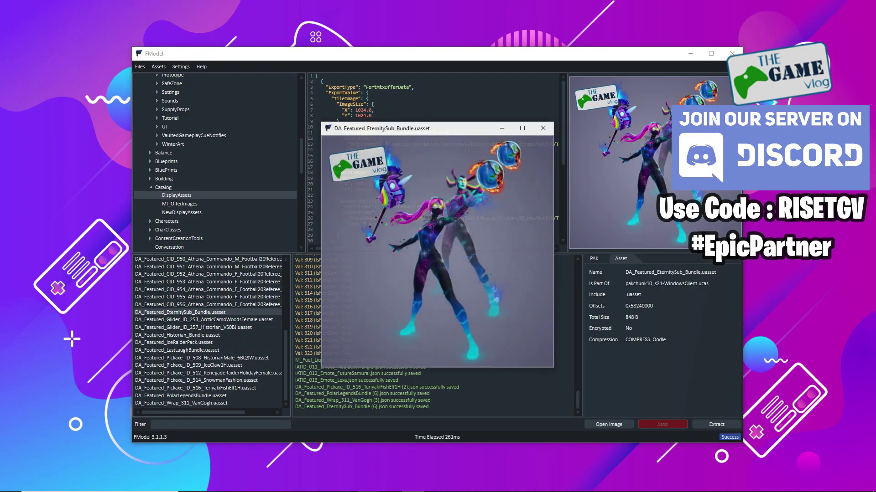
# Step: Load the Glider_ID_253, Glider_ID_257 and Historian bundle assets, viewing the Kratos bundle image enlarged
pyautogui.click(550, 128)
pyautogui.doubleClick(205, 320)
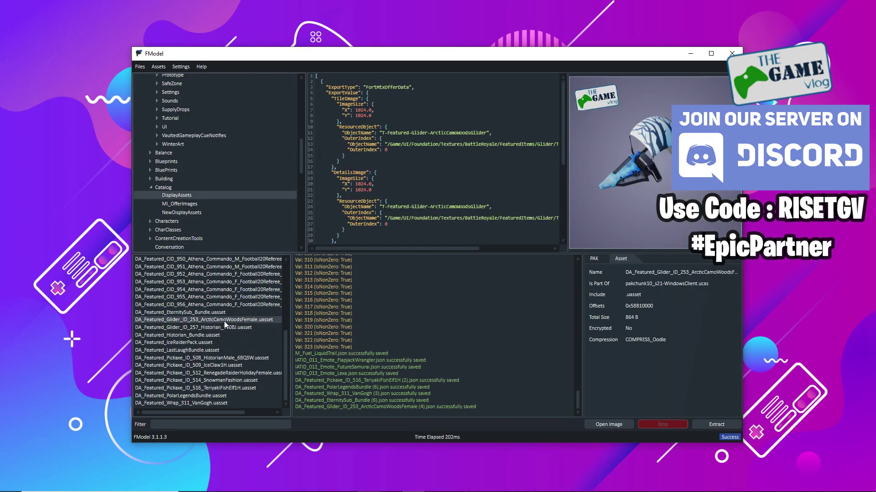
pyautogui.doubleClick(212, 327)
pyautogui.doubleClick(219, 336)
pyautogui.rightClick(610, 174)
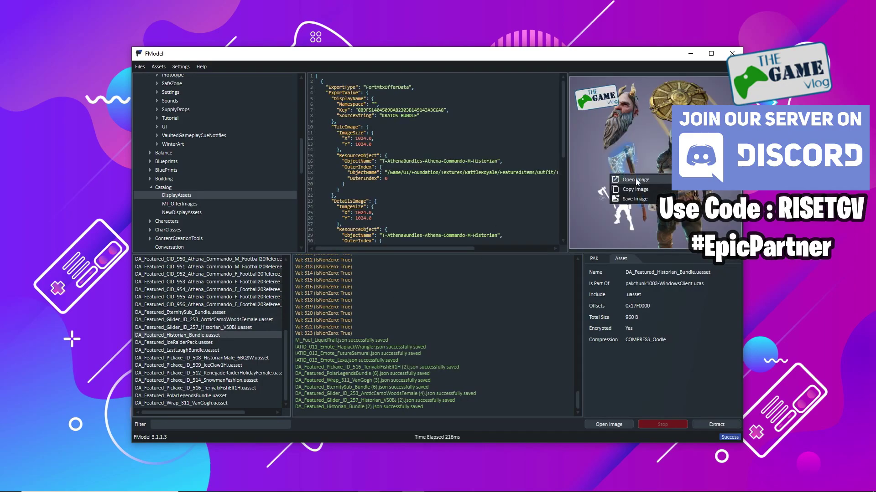
pyautogui.click(629, 179)
pyautogui.click(544, 128)
# Step: In MI_OfferImages, preview MI_EID_OneArmFloss and MI_EID_NeverGonna, ending on MI_EID_OneArmFloss
pyautogui.click(180, 204)
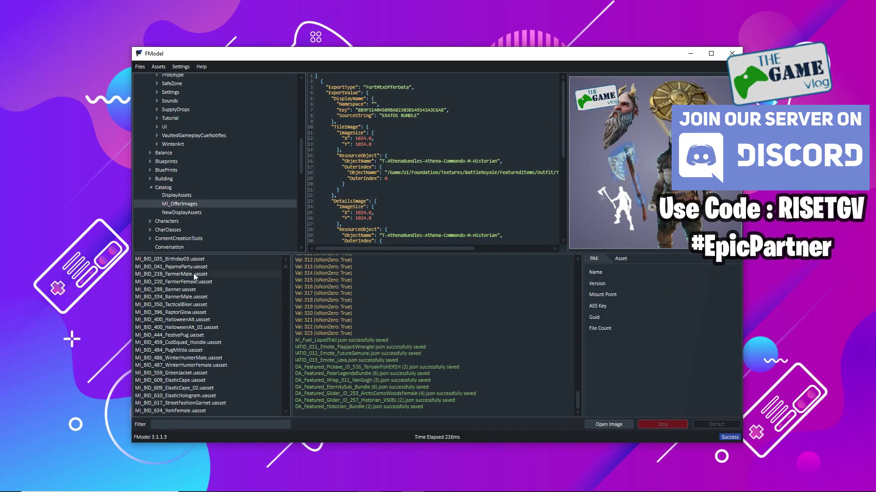
pyautogui.moveTo(286, 274); pyautogui.dragTo(293, 349)
pyautogui.doubleClick(190, 366)
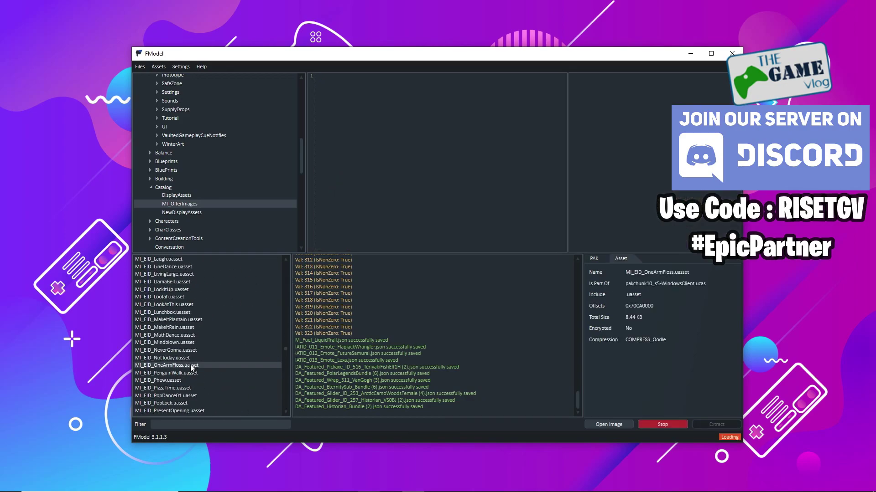
pyautogui.doubleClick(187, 350)
pyautogui.doubleClick(187, 366)
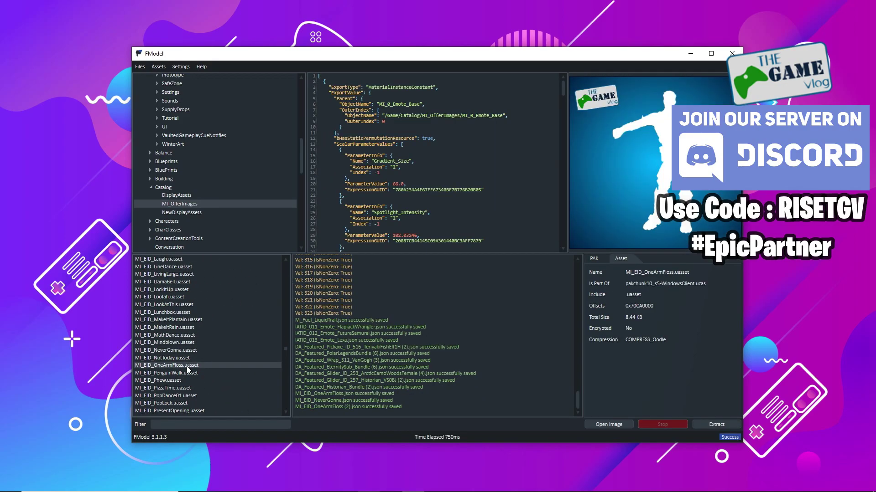